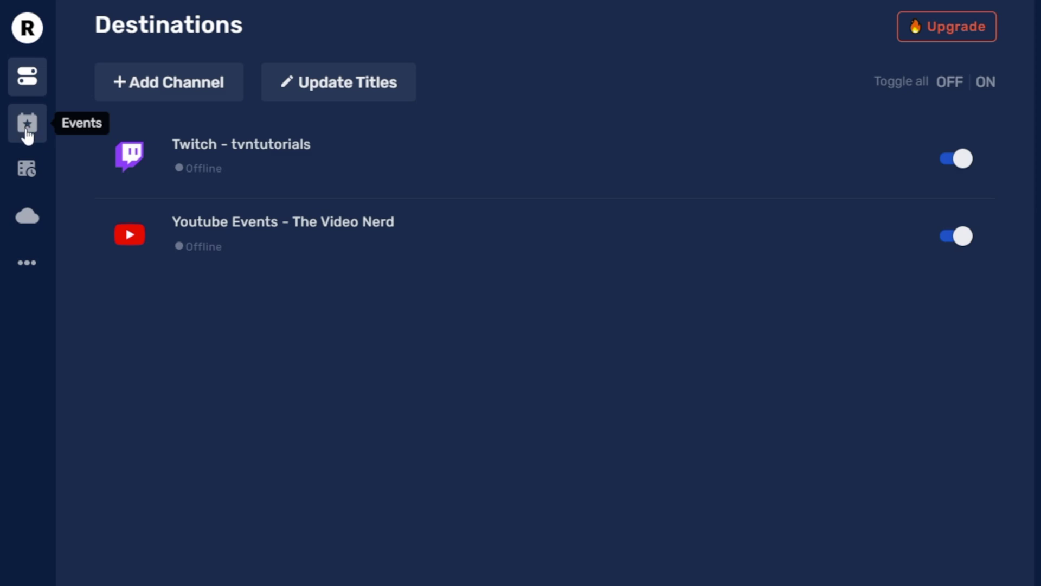
Draft a new event titled "Event Title" with the description "Event description" and date Oct 14, 2020, and continue to the destinations.
{"action": "left_click", "coordinate": [27, 136]}
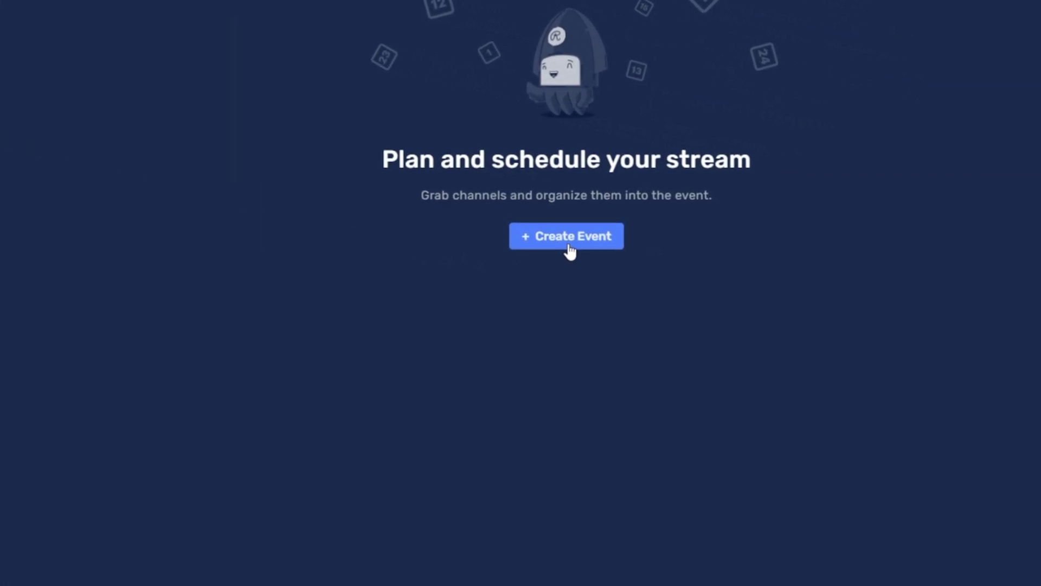
{"action": "left_click", "coordinate": [567, 243]}
{"action": "type", "text": "Event Title"}
{"action": "key", "text": "Tab"}
{"action": "type", "text": "Ev"}
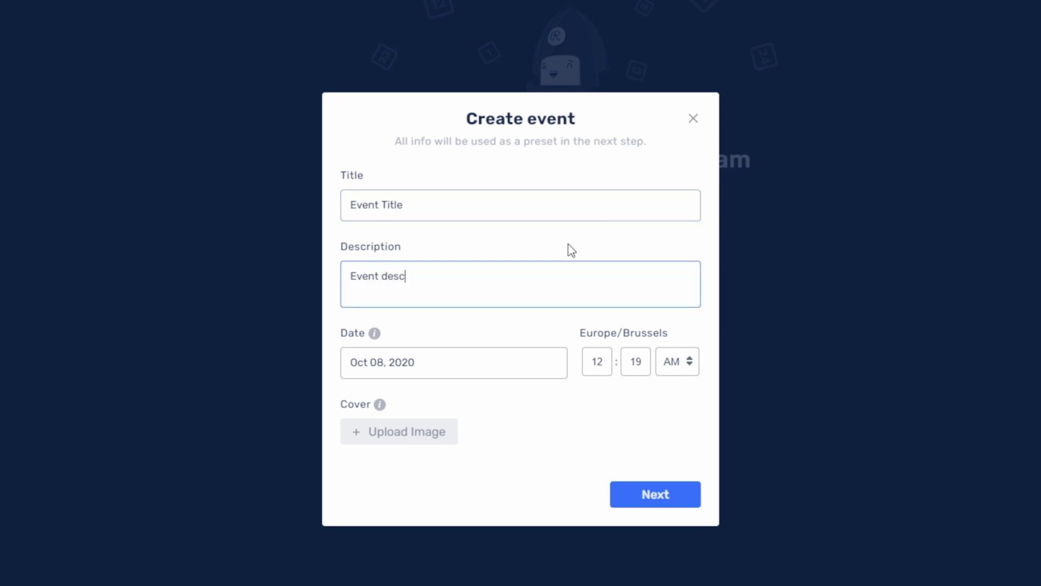
{"action": "left_click", "coordinate": [520, 362]}
{"action": "left_click", "coordinate": [457, 517]}
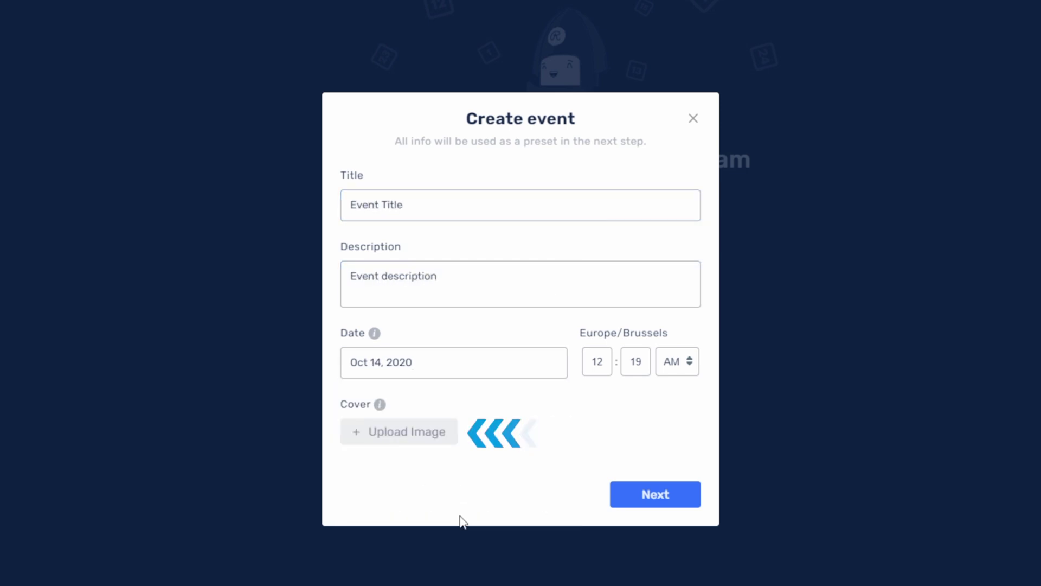
{"action": "left_click", "coordinate": [627, 498]}
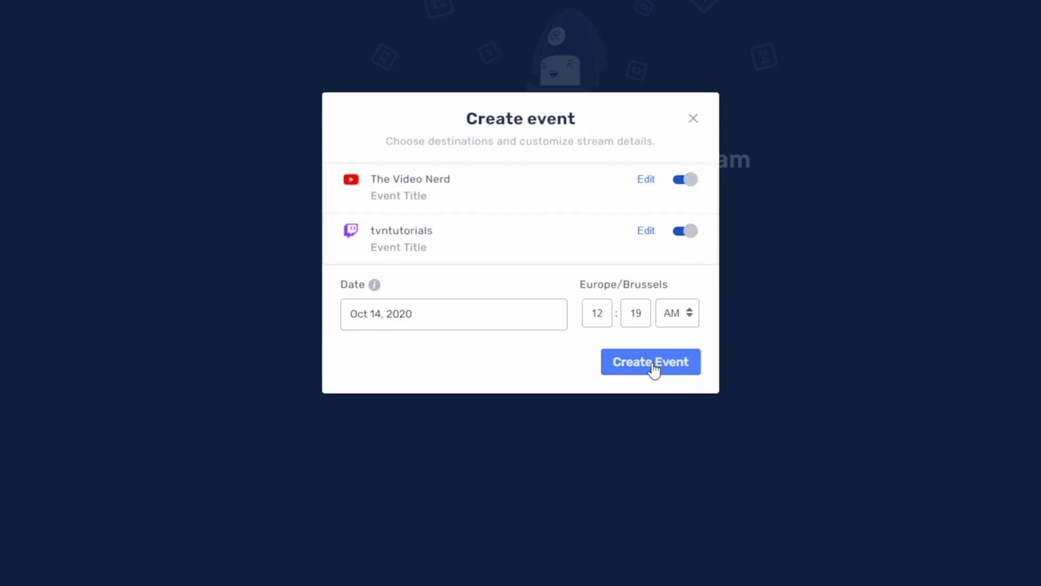
Check the editable stream details of the YouTube and Twitch destinations, and close the event draft without creating it.
{"action": "left_click", "coordinate": [646, 180]}
{"action": "left_click", "coordinate": [348, 118]}
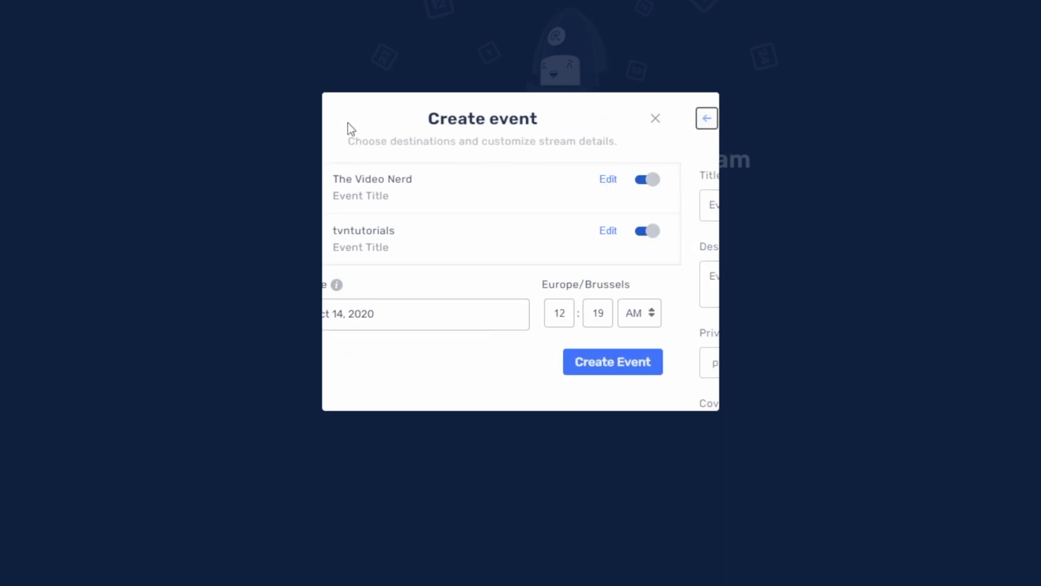
{"action": "left_click", "coordinate": [645, 232]}
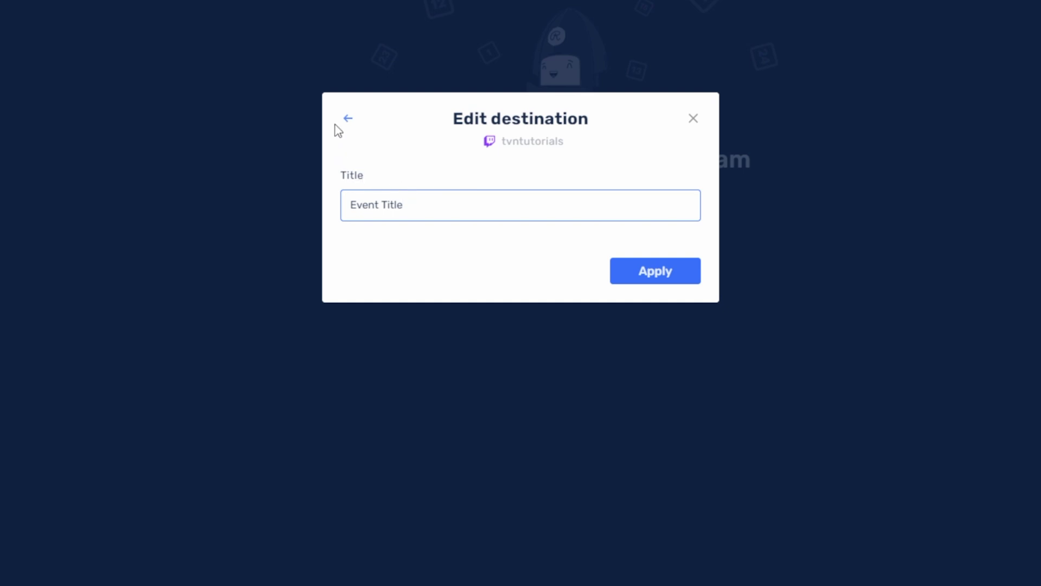
{"action": "left_click", "coordinate": [348, 119]}
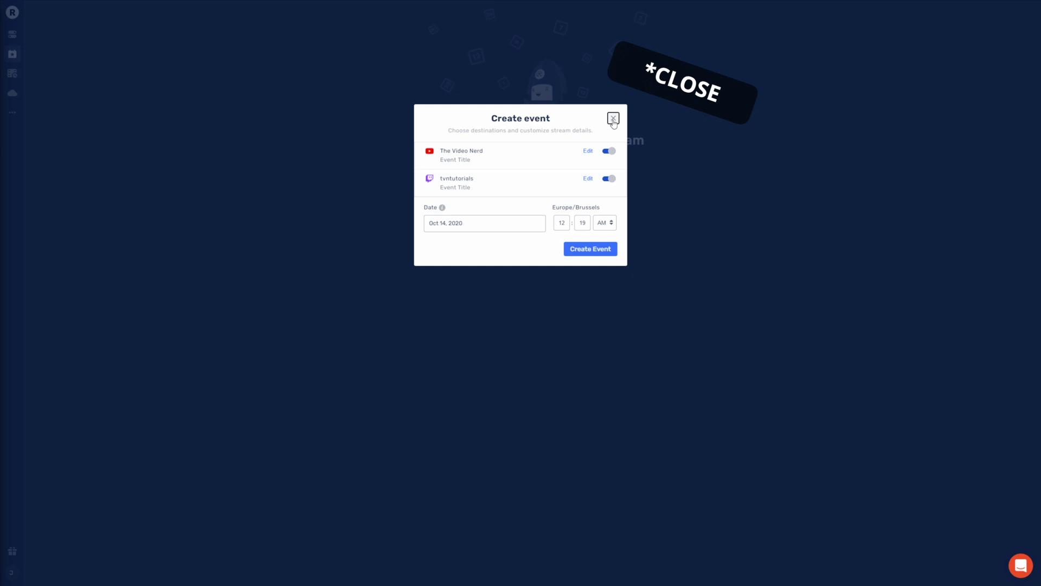
{"action": "left_click", "coordinate": [613, 119]}
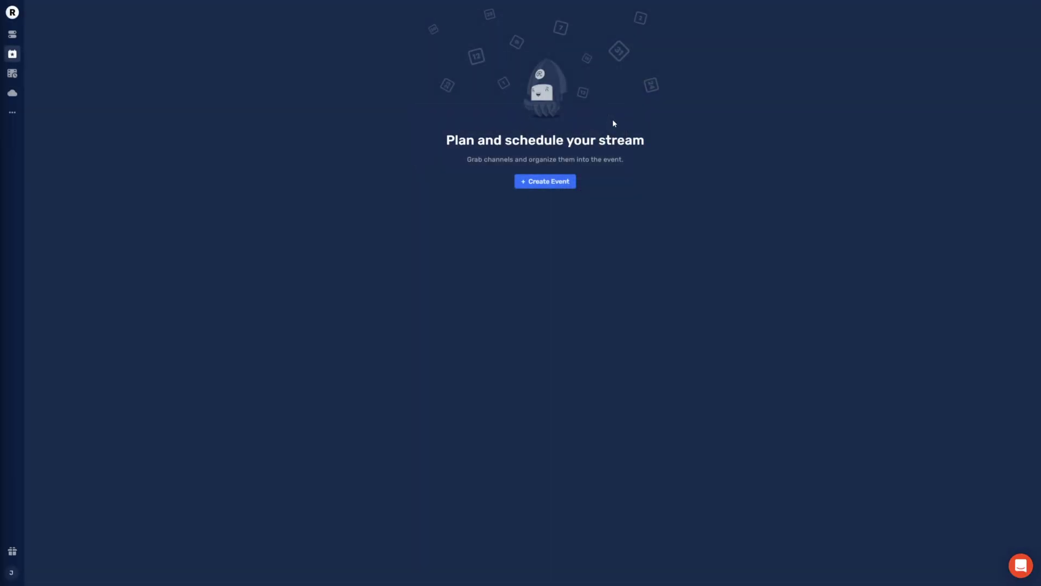
Delete the Demo Video from the Video Files Scheduler's stored videos.
{"action": "left_click", "coordinate": [18, 76]}
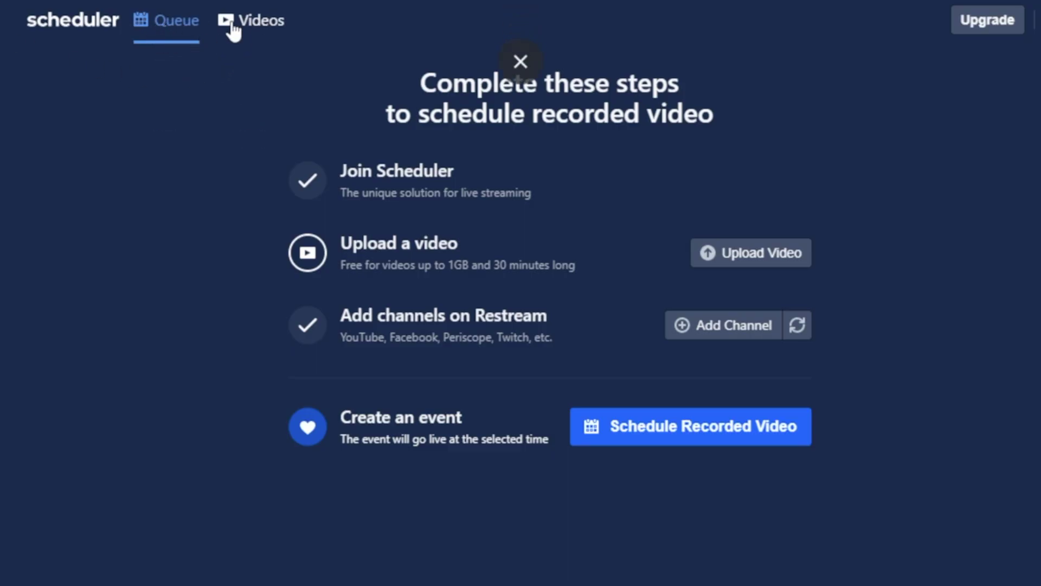
{"action": "left_click", "coordinate": [252, 21]}
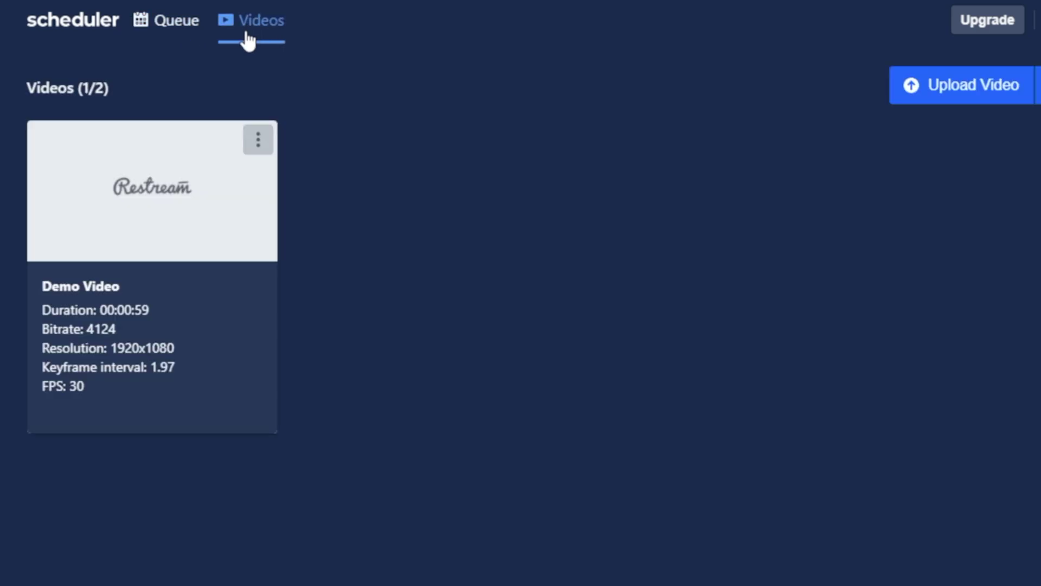
{"action": "left_click", "coordinate": [26, 93]}
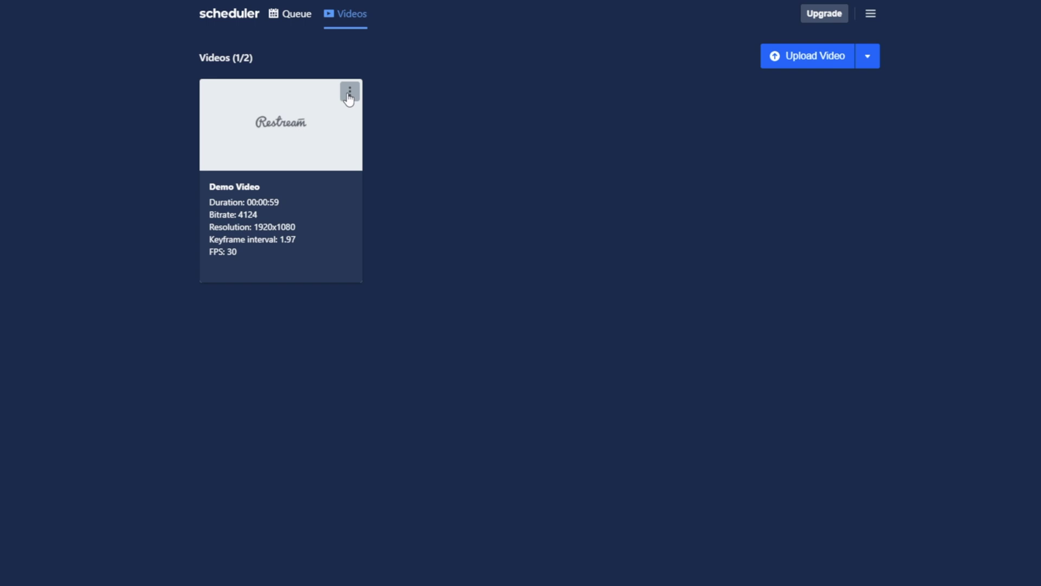
{"action": "left_click", "coordinate": [349, 93]}
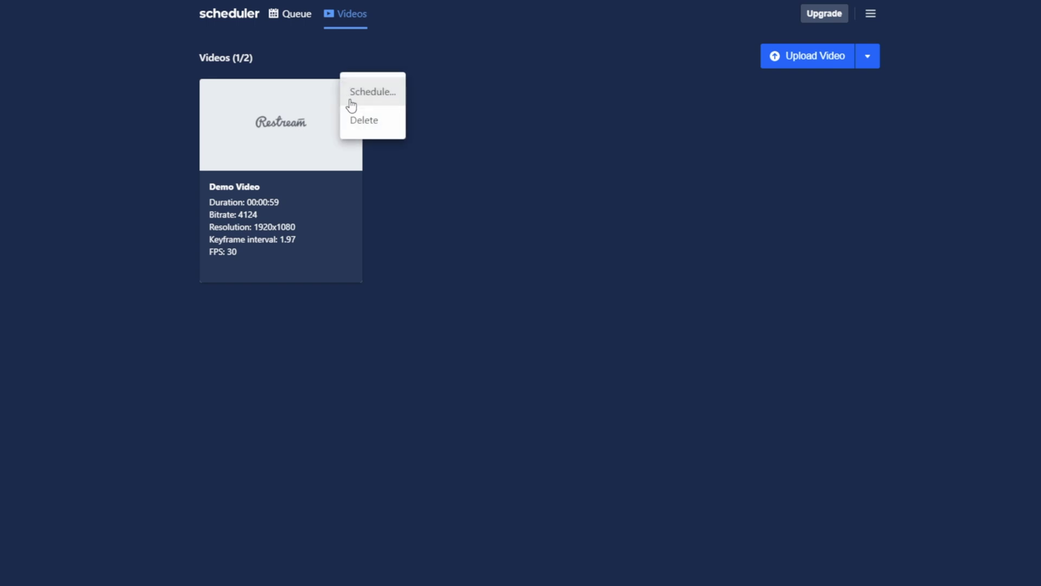
{"action": "left_click", "coordinate": [359, 115]}
{"action": "left_click", "coordinate": [681, 480]}
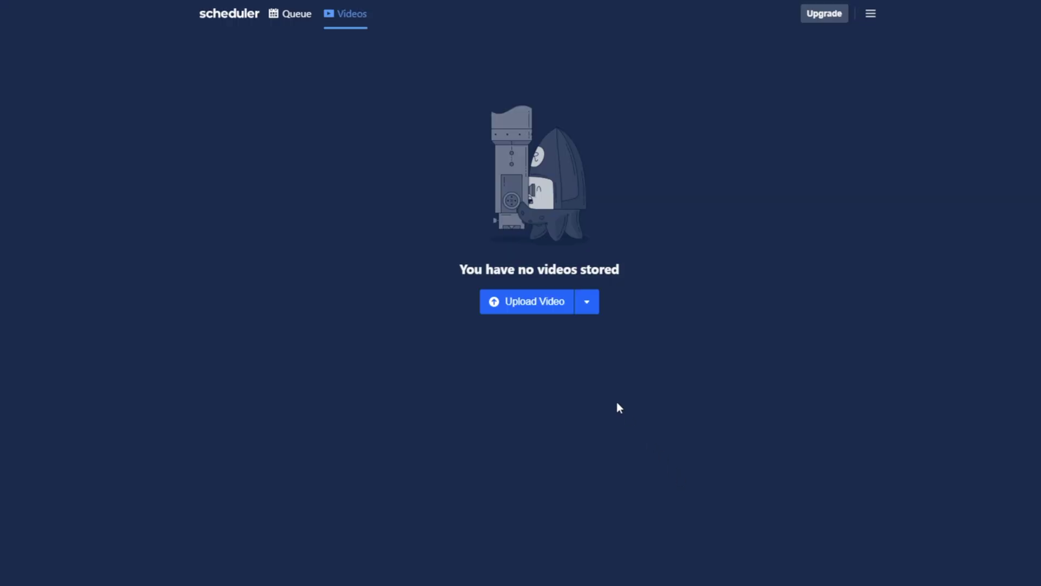
Upload the video "converted bl" from the computer's Videos folder to the scheduler.
{"action": "left_click", "coordinate": [534, 304]}
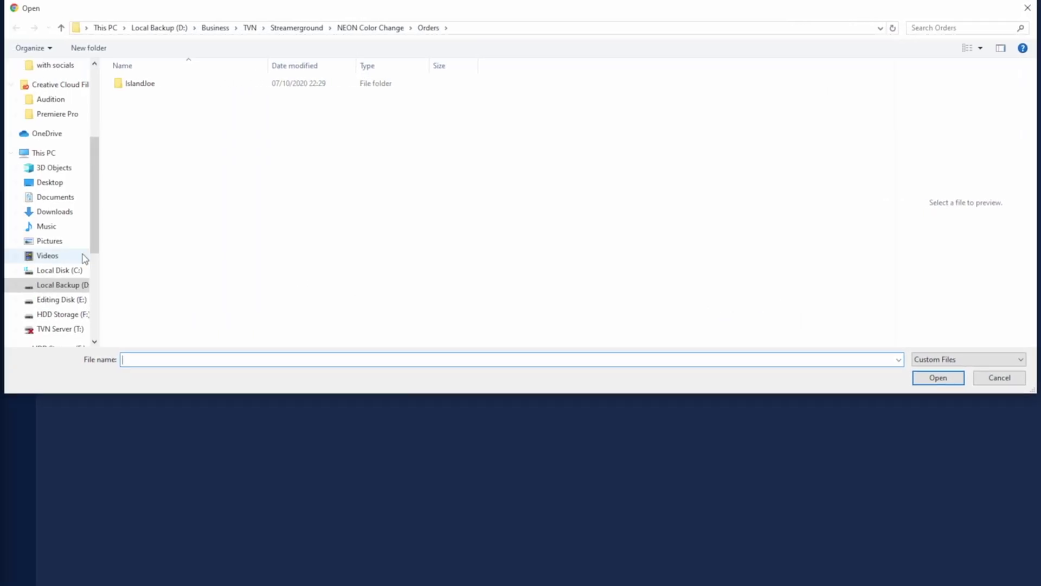
{"action": "left_click", "coordinate": [68, 257]}
{"action": "double_click", "coordinate": [402, 126]}
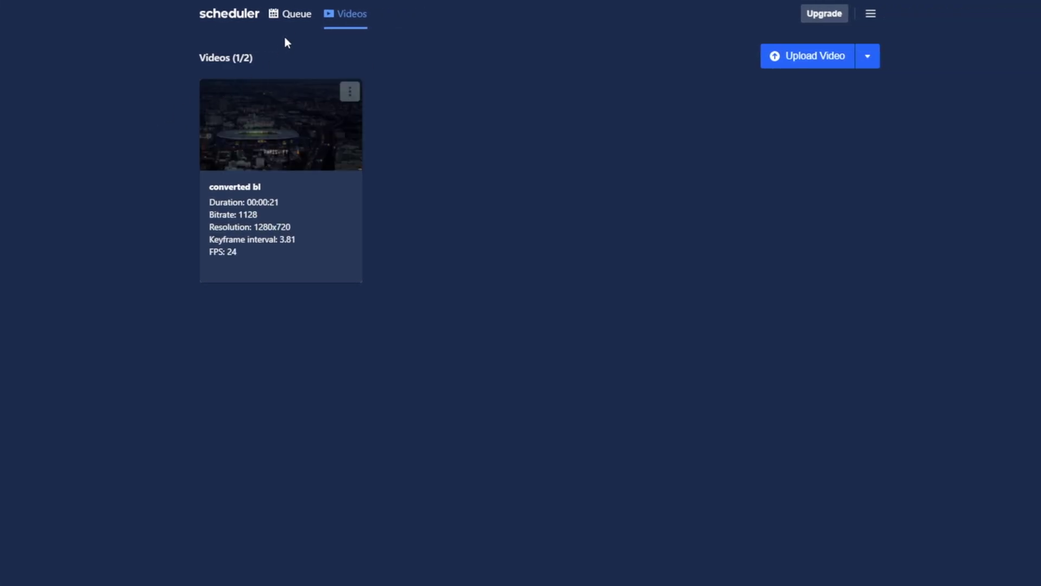
Start a new queue slot for the recorded video "converted bl" and set its date to 2020-10-09.
{"action": "left_click", "coordinate": [294, 22]}
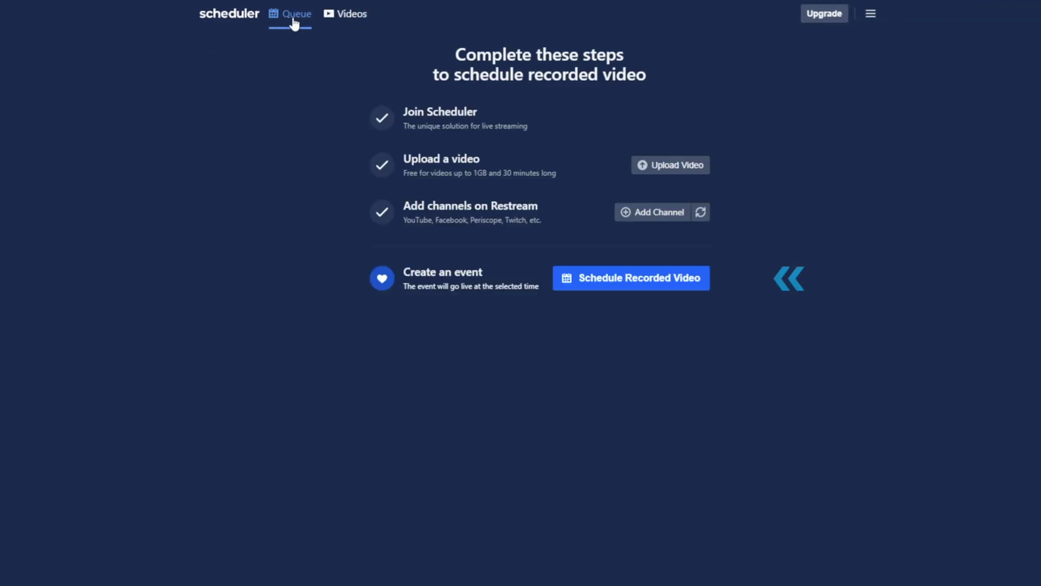
{"action": "left_click", "coordinate": [641, 286]}
{"action": "left_click_drag", "start_coordinate": [464, 236], "coordinate": [397, 245]}
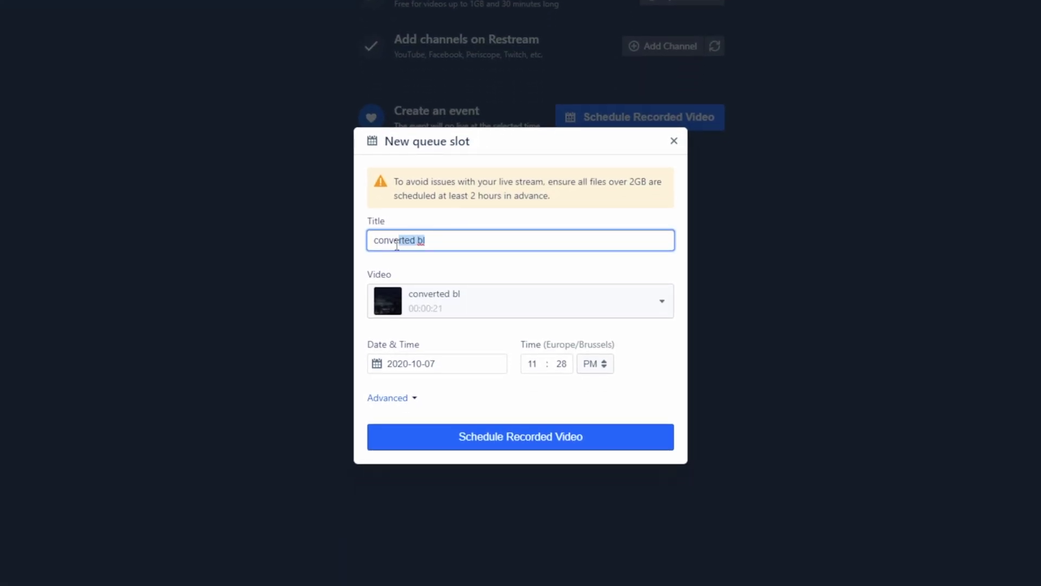
{"action": "left_click", "coordinate": [620, 301]}
{"action": "left_click", "coordinate": [458, 262]}
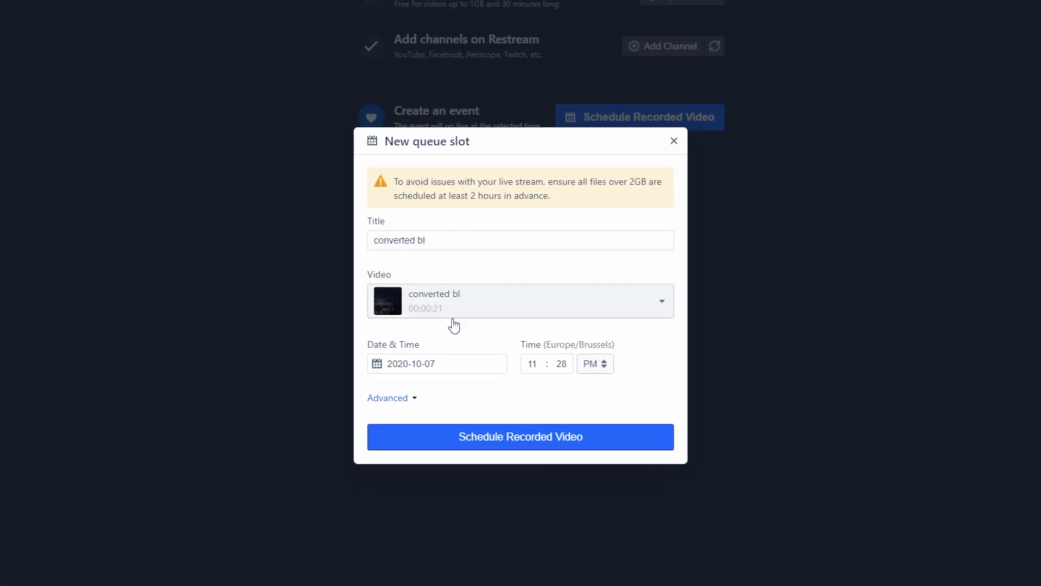
{"action": "left_click", "coordinate": [449, 355]}
{"action": "left_click", "coordinate": [477, 267]}
Try repeating the scheduled video 5 times in the advanced options, and set Repeats back to Don't repeat.
{"action": "left_click", "coordinate": [404, 399]}
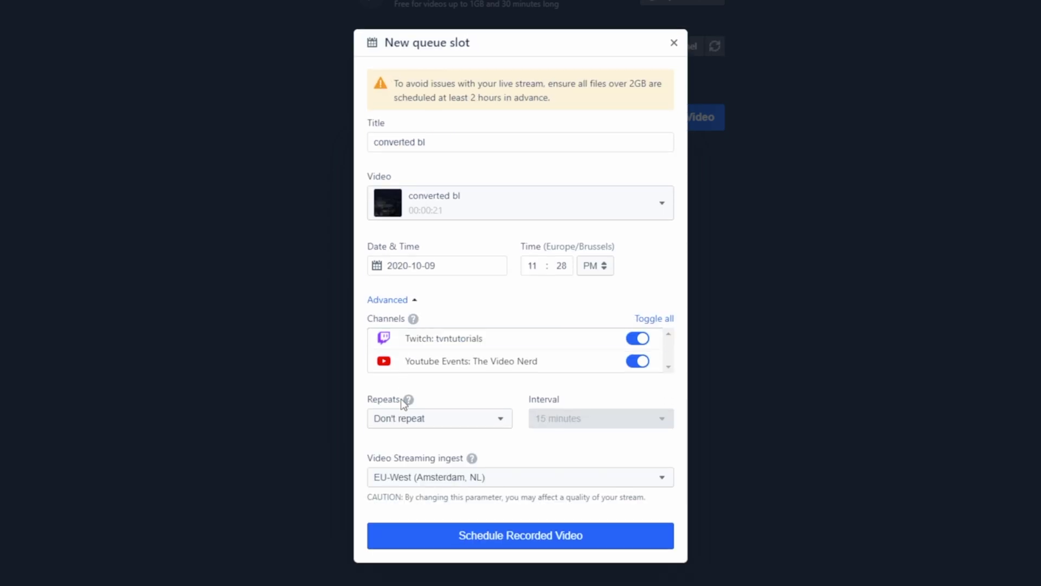
{"action": "left_click", "coordinate": [495, 425]}
{"action": "left_click", "coordinate": [438, 522]}
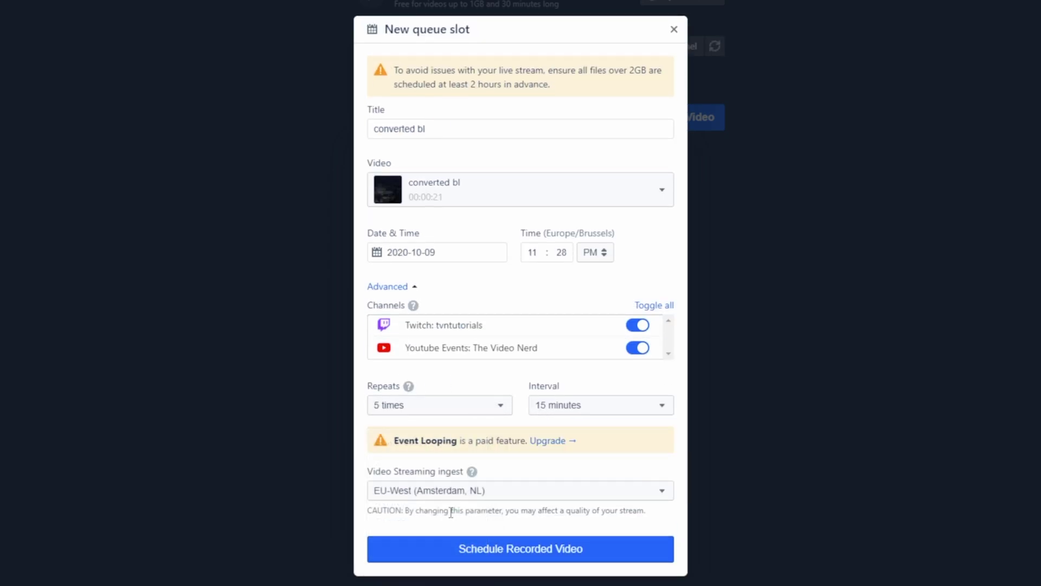
{"action": "left_click", "coordinate": [466, 405]}
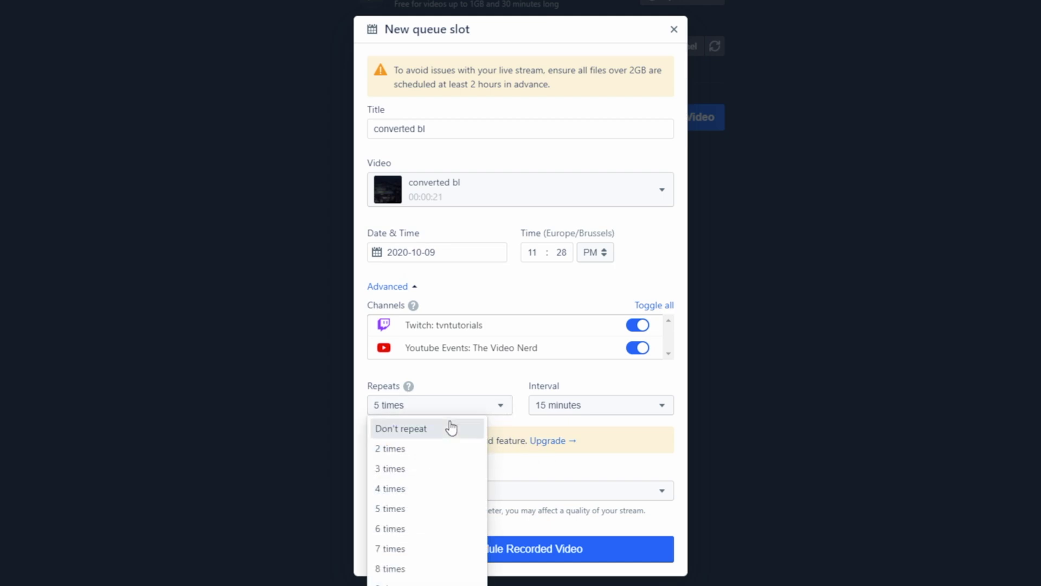
{"action": "left_click", "coordinate": [453, 427]}
Keep EU-West (Amsterdam, NL) as the video streaming ingest and schedule the recorded video.
{"action": "left_click", "coordinate": [502, 480]}
{"action": "left_click", "coordinate": [503, 483]}
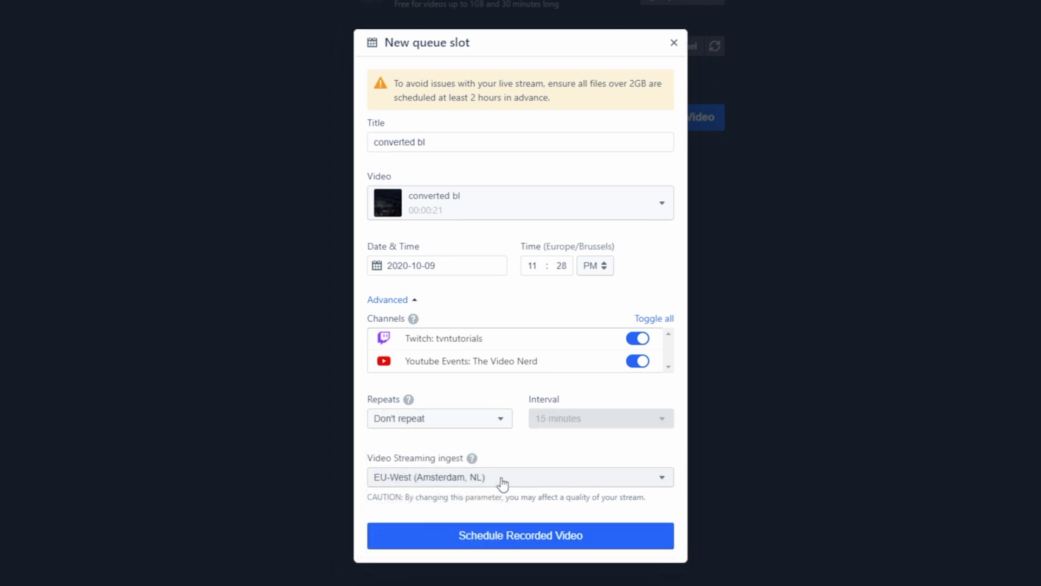
{"action": "left_click", "coordinate": [522, 537]}
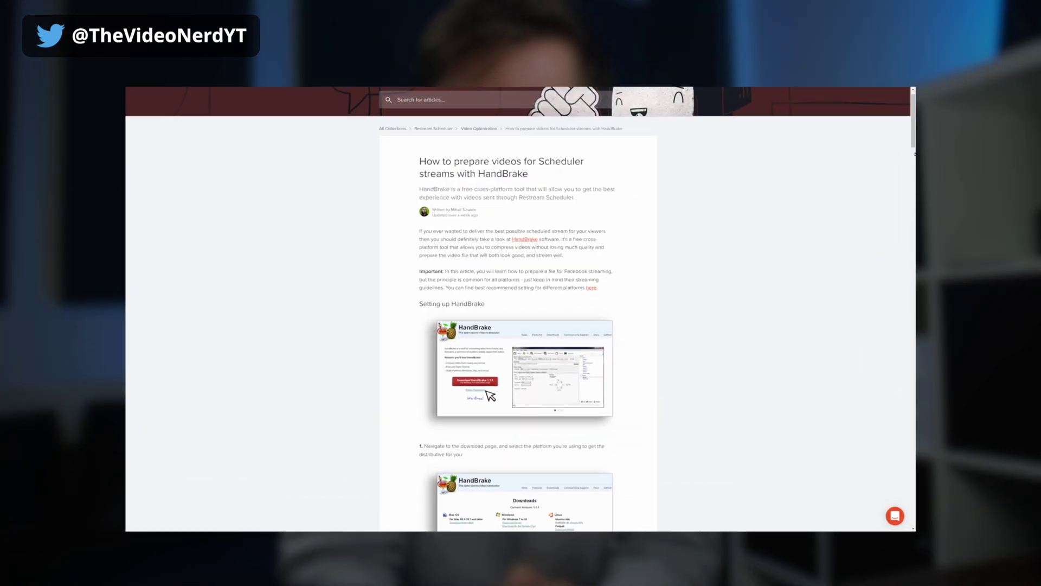
Read the help article on preparing videos for Scheduler streams with HandBrake, including its setup instructions.
{"action": "scroll", "coordinate": [520, 309], "scroll_direction": "down", "scroll_amount": 3}
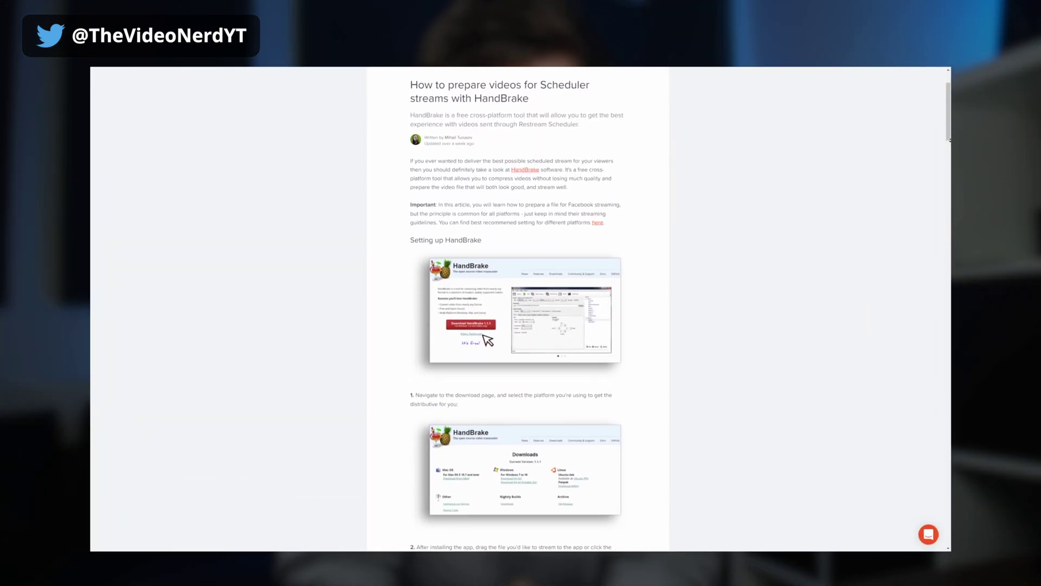
{"action": "scroll", "coordinate": [520, 309], "scroll_direction": "down", "scroll_amount": 2}
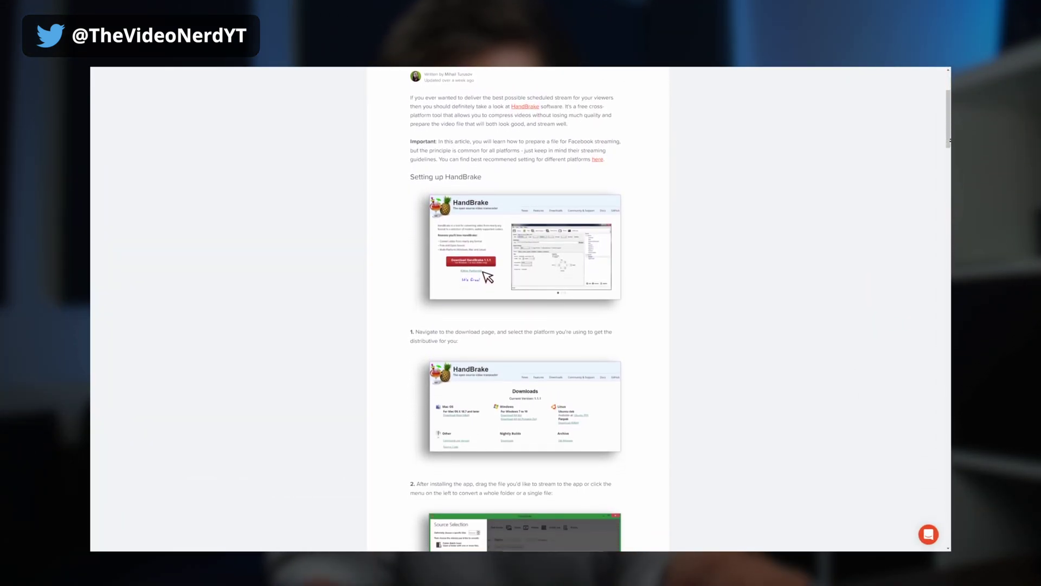
{"action": "scroll", "coordinate": [517, 309], "scroll_direction": "down", "scroll_amount": 2}
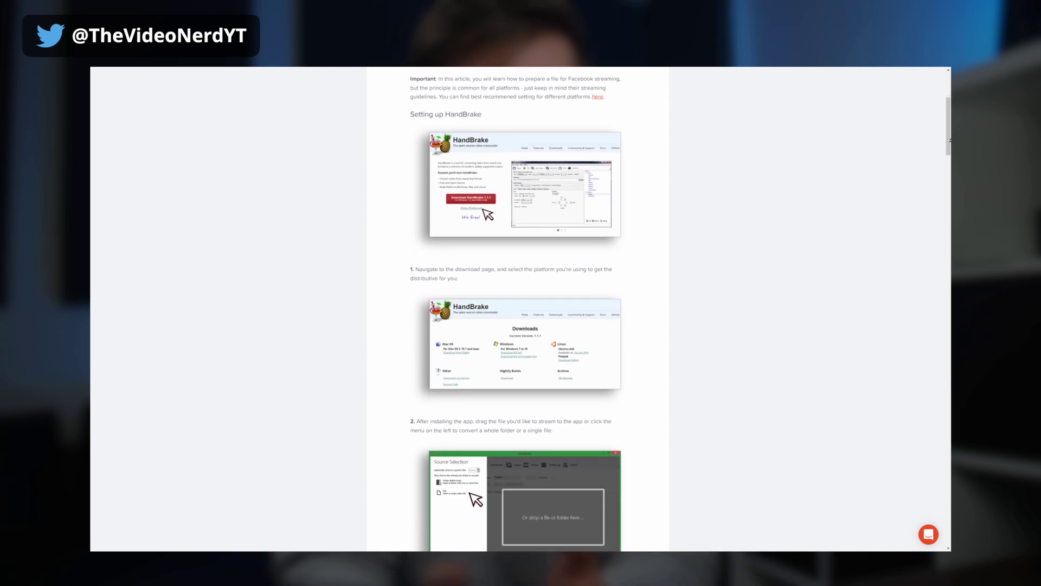
{"action": "scroll", "coordinate": [518, 309], "scroll_direction": "down", "scroll_amount": 2}
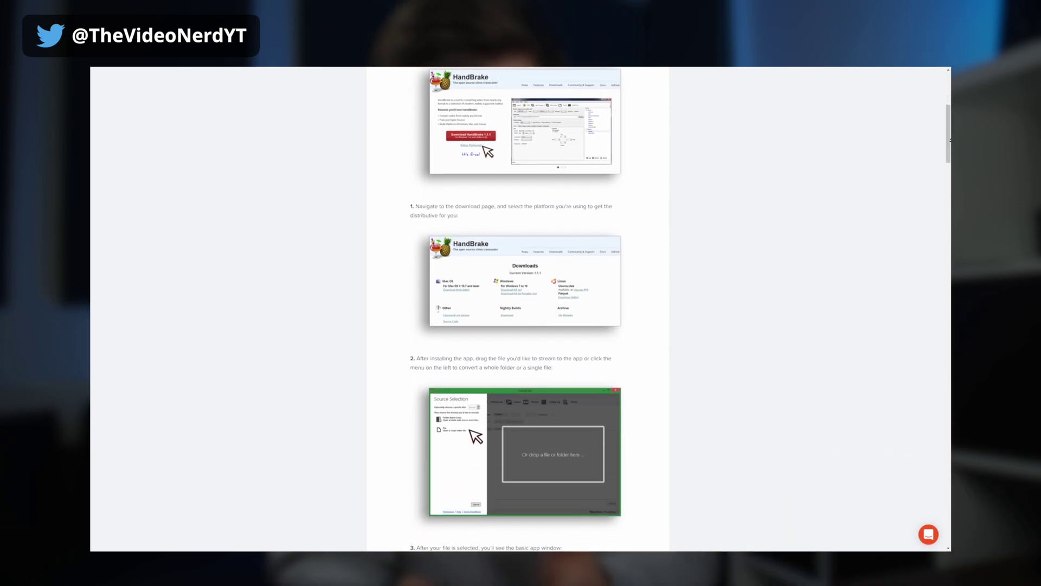
{"action": "scroll", "coordinate": [518, 309], "scroll_direction": "down", "scroll_amount": 1}
{"action": "scroll", "coordinate": [518, 310], "scroll_direction": "down", "scroll_amount": 1}
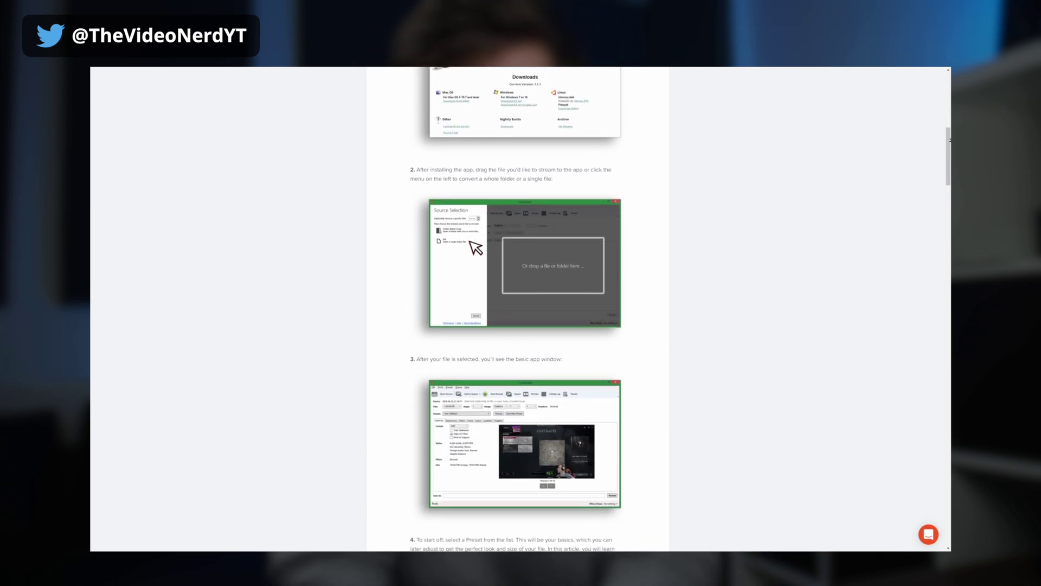
{"action": "scroll", "coordinate": [518, 309], "scroll_direction": "down", "scroll_amount": 1}
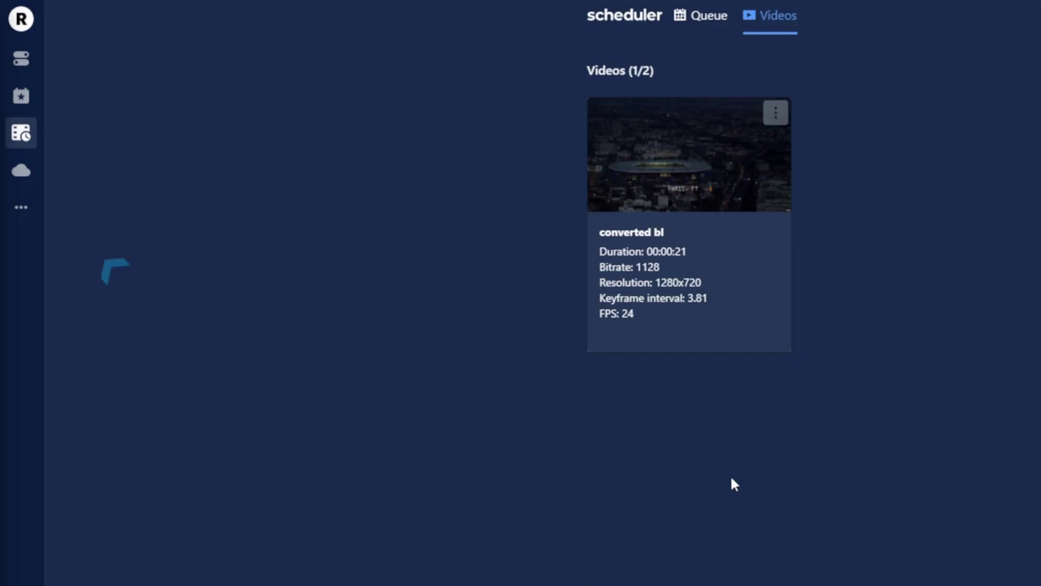
Look at the Recordings page and the audience Analytics page.
{"action": "left_click", "coordinate": [21, 170]}
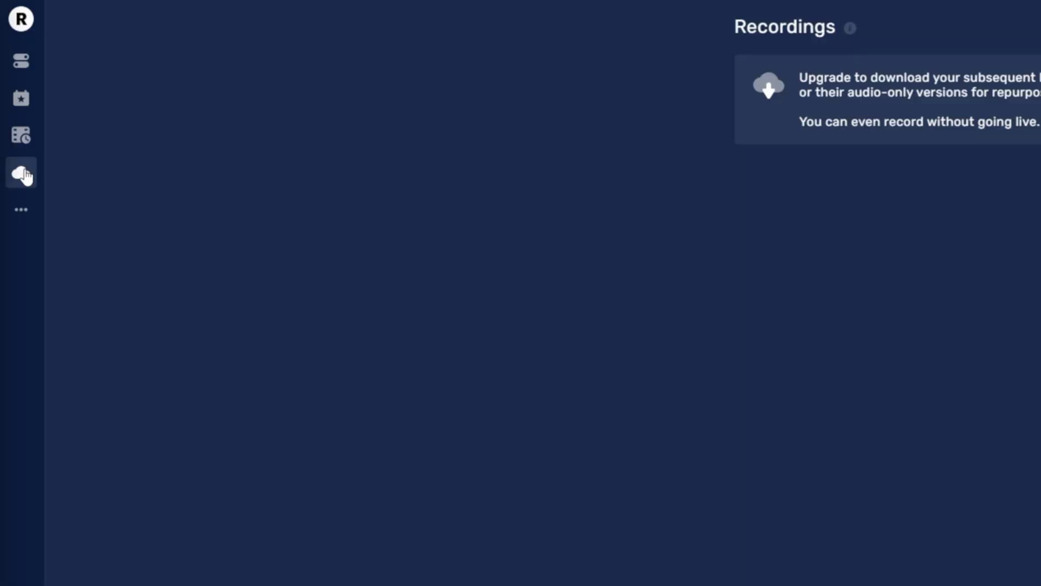
{"action": "left_click", "coordinate": [21, 221]}
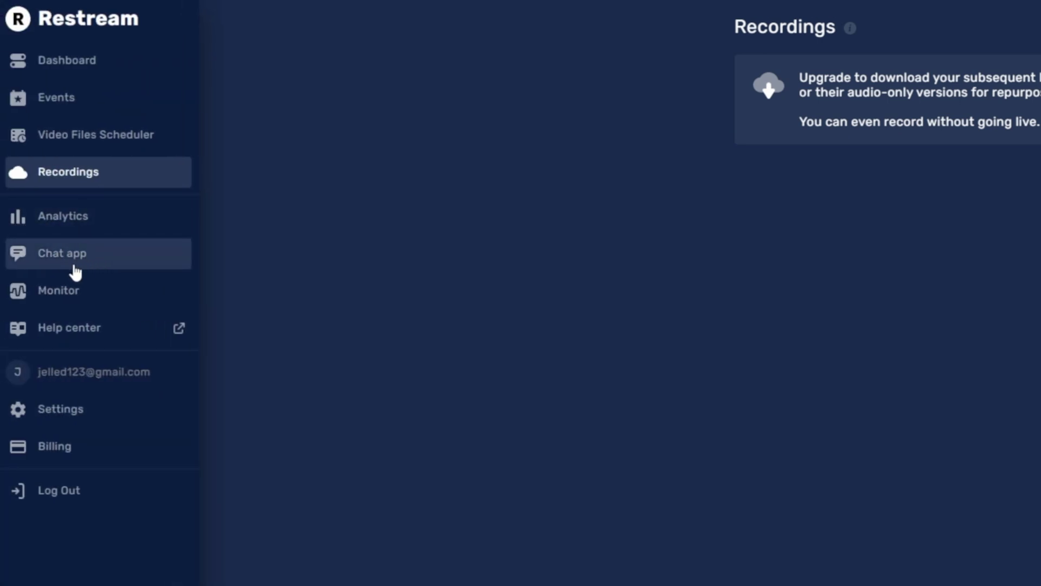
{"action": "left_click", "coordinate": [61, 217]}
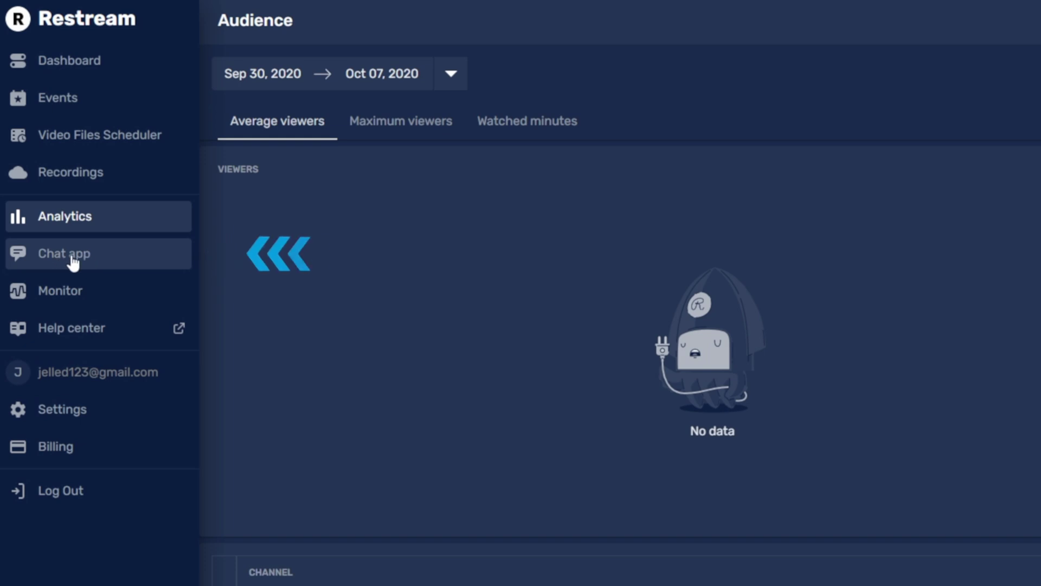
Look at the Chat app page, and open the Appearance settings of the Restream chat window.
{"action": "left_click", "coordinate": [72, 260]}
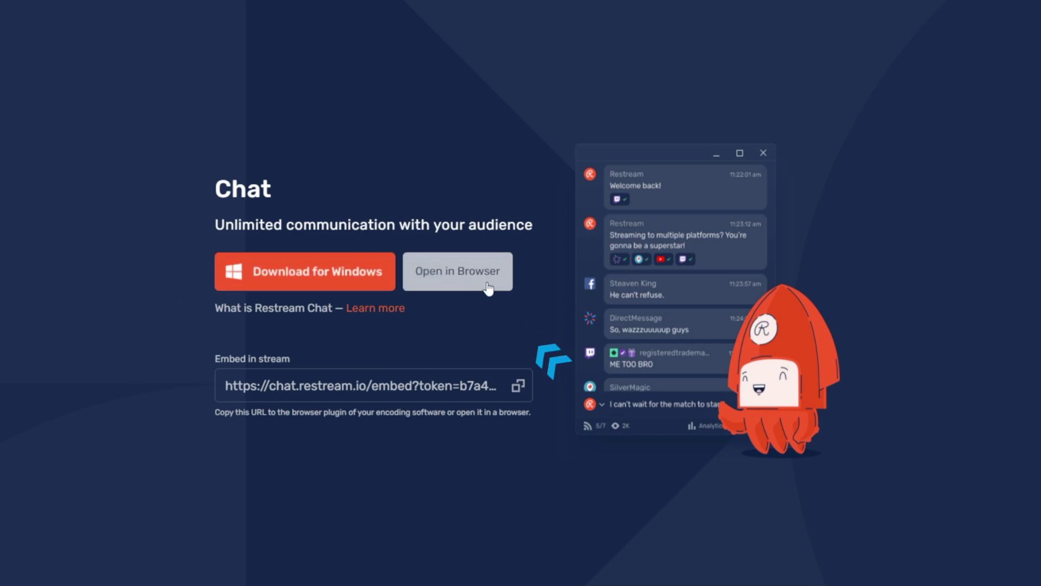
{"action": "scroll", "coordinate": [310, 286], "scroll_direction": "down", "scroll_amount": 1}
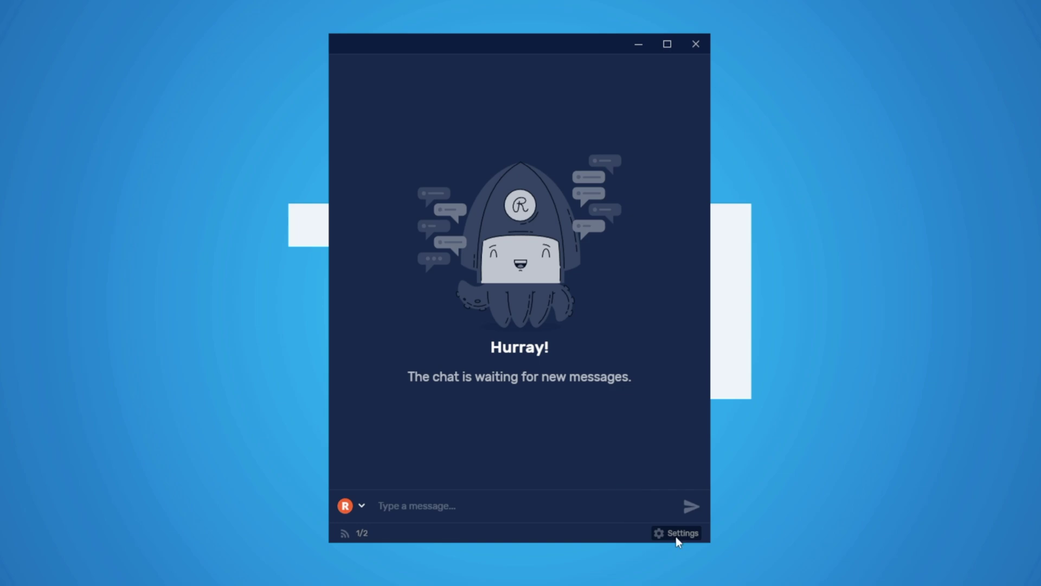
{"action": "left_click", "coordinate": [677, 536]}
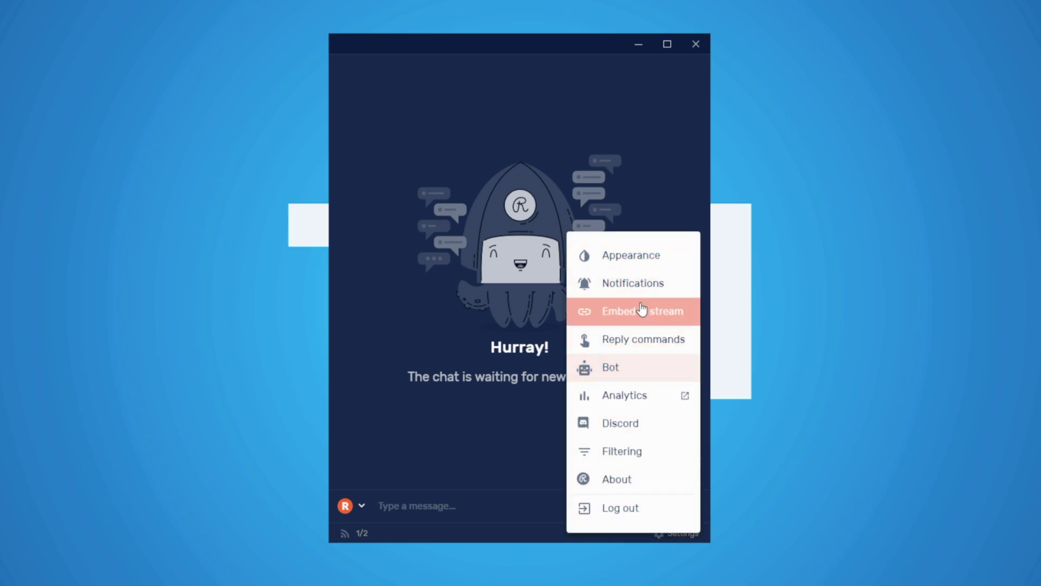
{"action": "left_click", "coordinate": [632, 255]}
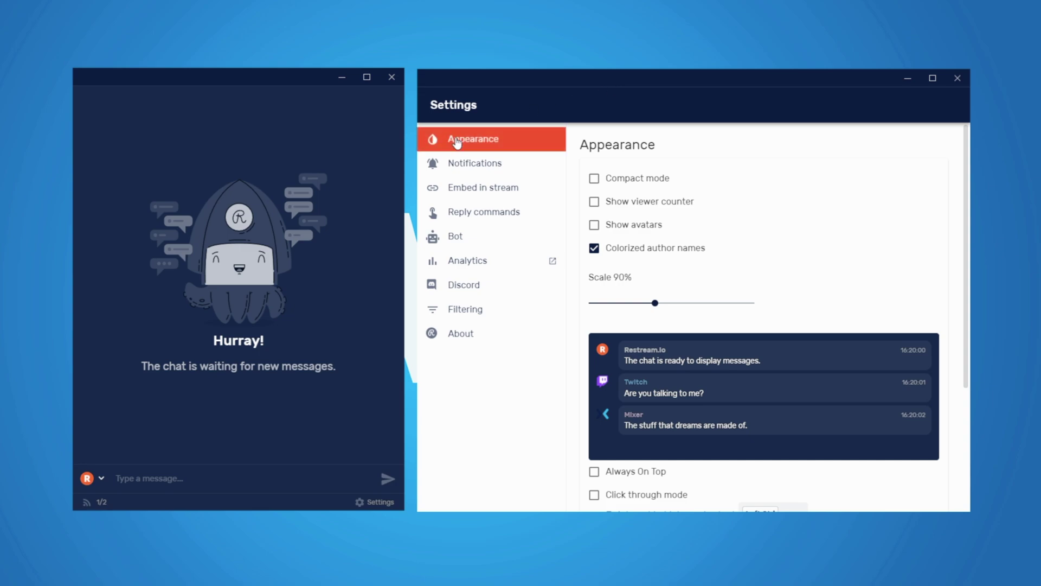
Try Compact mode, Show viewer counter and Show avatars in the chat's appearance settings, and turn each one off again.
{"action": "left_click", "coordinate": [594, 179]}
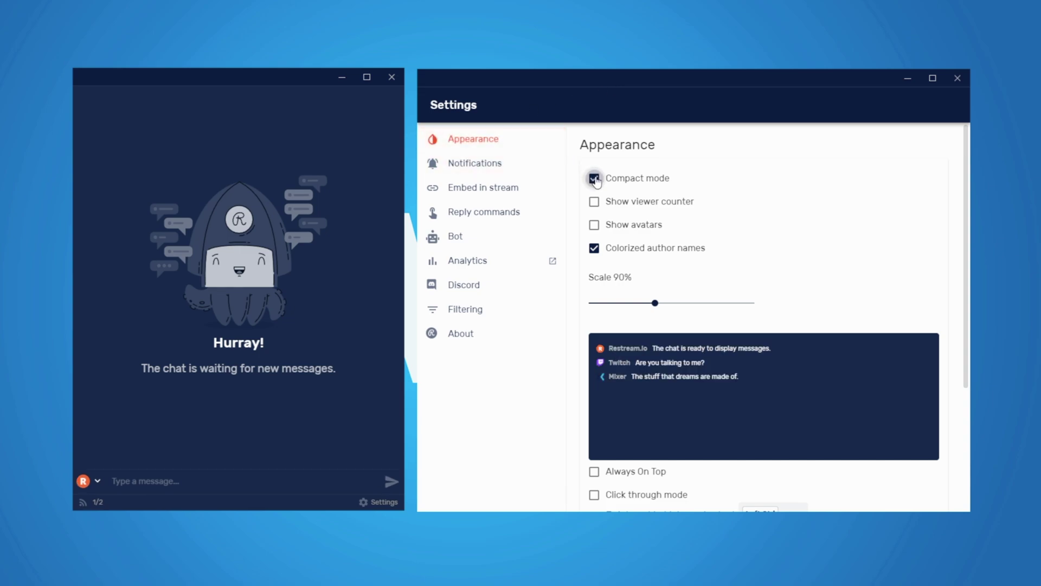
{"action": "left_click", "coordinate": [594, 179]}
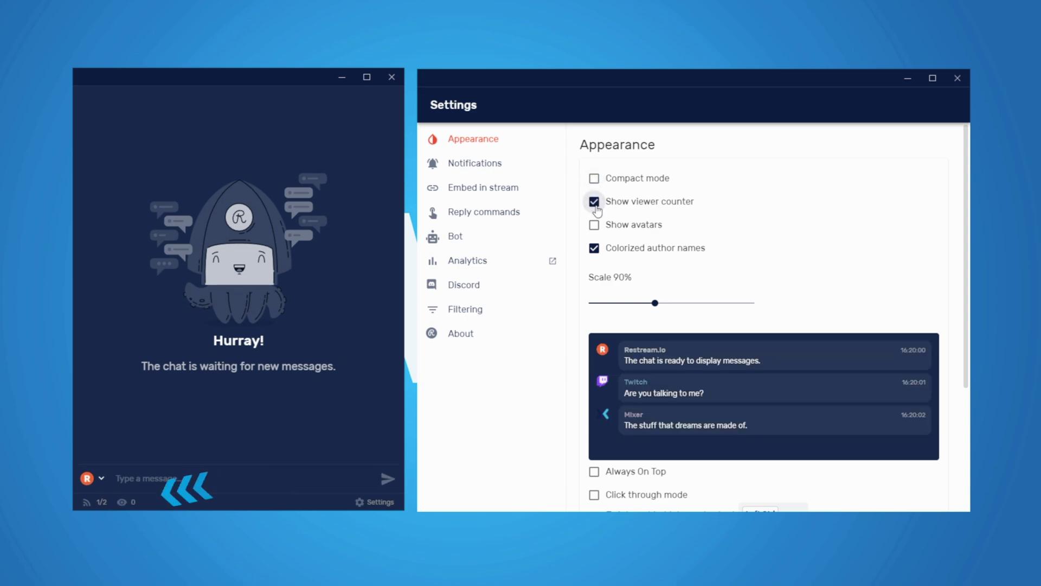
{"action": "left_click", "coordinate": [595, 202]}
{"action": "left_click", "coordinate": [595, 202]}
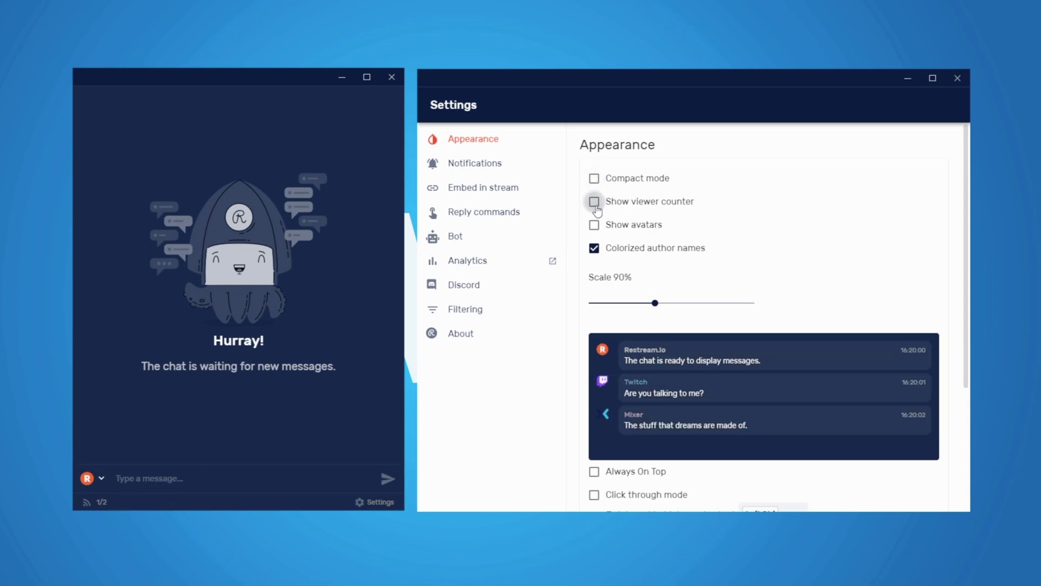
{"action": "left_click", "coordinate": [594, 226]}
{"action": "left_click", "coordinate": [594, 225]}
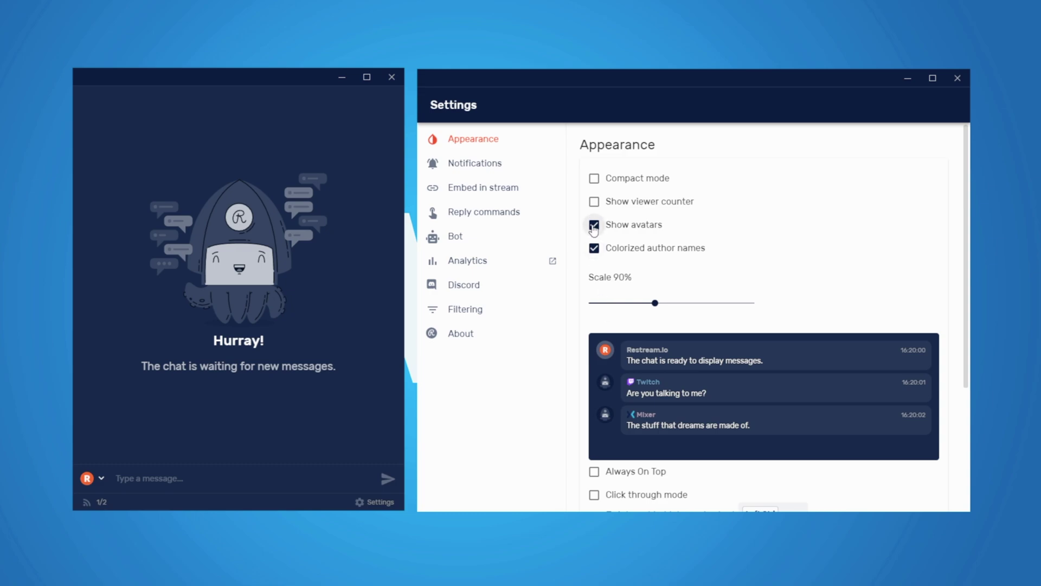
{"action": "left_click", "coordinate": [594, 226]}
{"action": "left_click", "coordinate": [595, 226]}
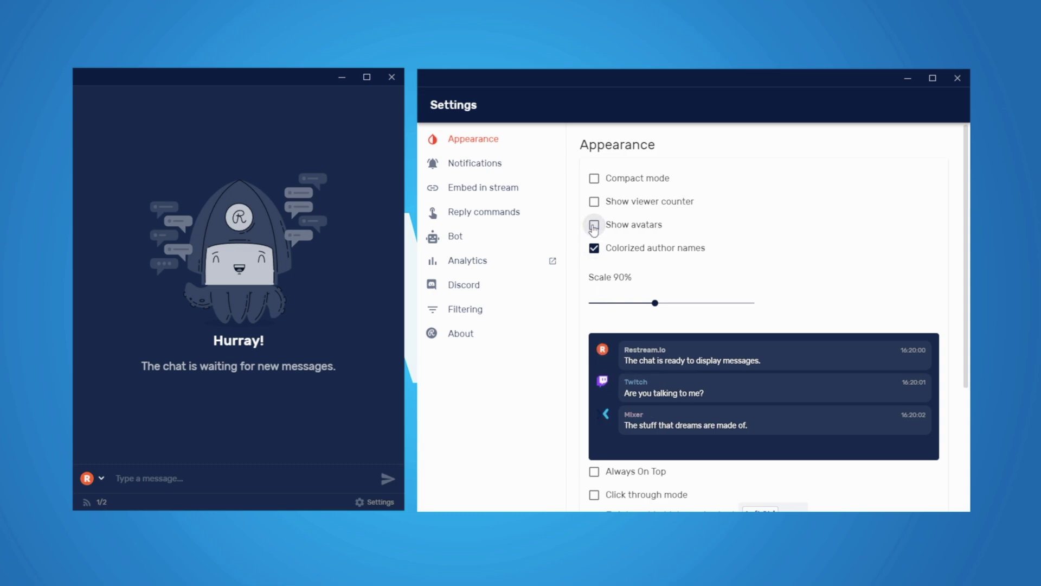
Look at the chat's scale and opacity options and its notification settings.
{"action": "mouse_move", "coordinate": [655, 303]}
{"action": "left_mouse_down"}
{"action": "mouse_move", "coordinate": [720, 305]}
{"action": "mouse_move", "coordinate": [655, 303]}
{"action": "left_mouse_up"}
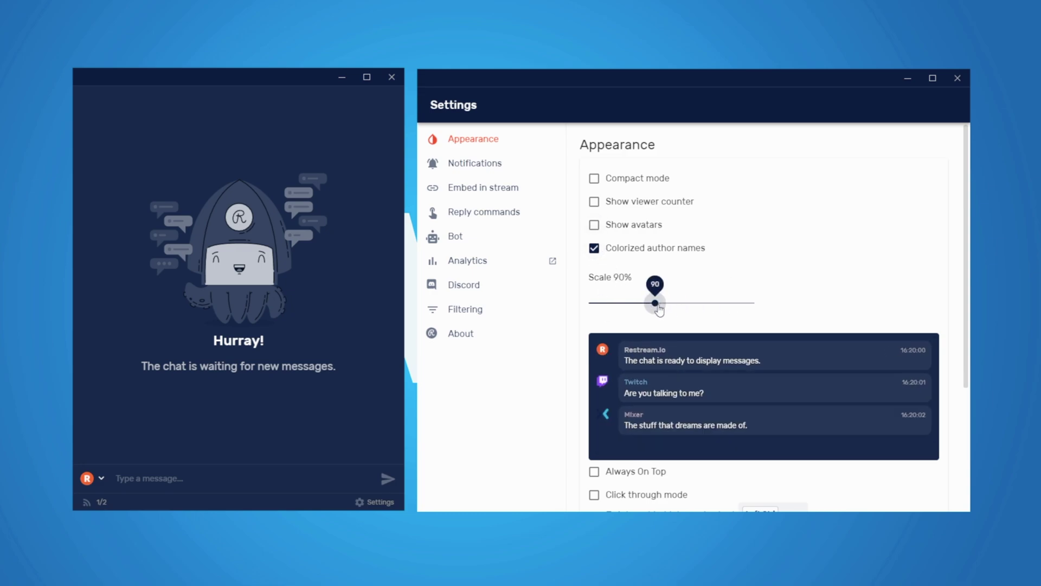
{"action": "scroll", "coordinate": [760, 358], "scroll_direction": "down", "scroll_amount": 3}
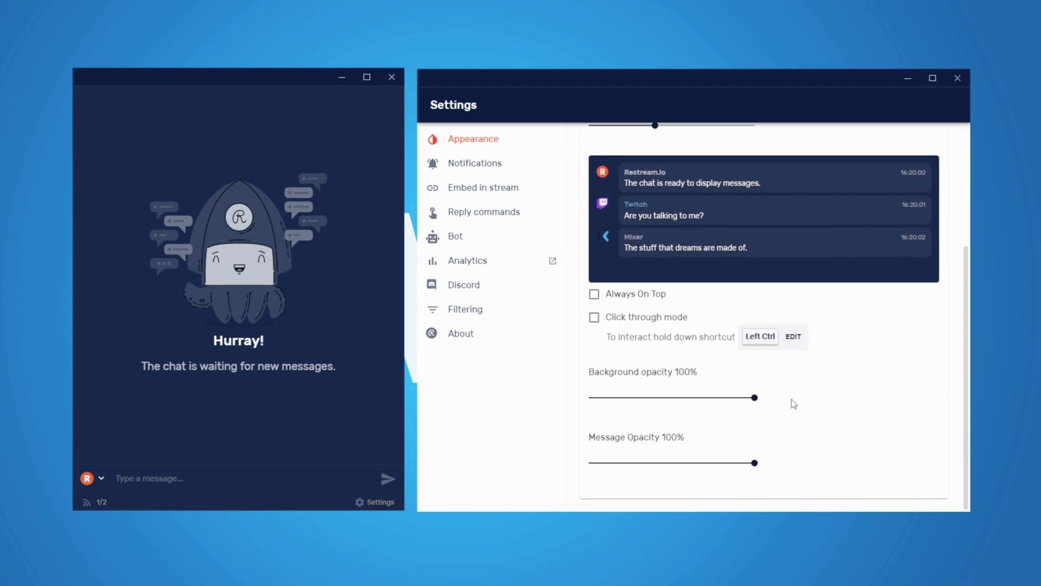
{"action": "left_click", "coordinate": [482, 165]}
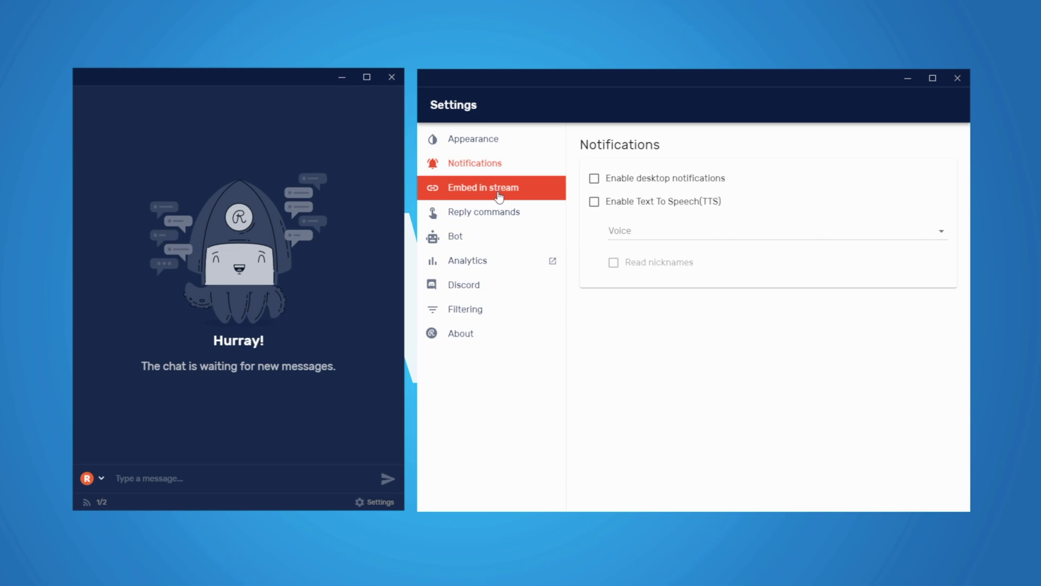
{"action": "left_click", "coordinate": [503, 219]}
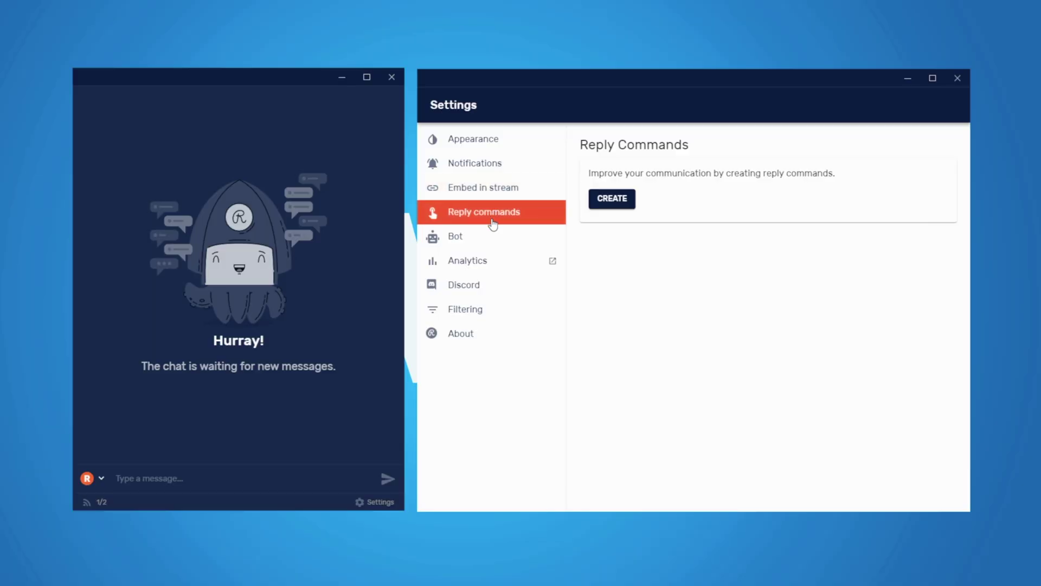
{"action": "left_click", "coordinate": [610, 200]}
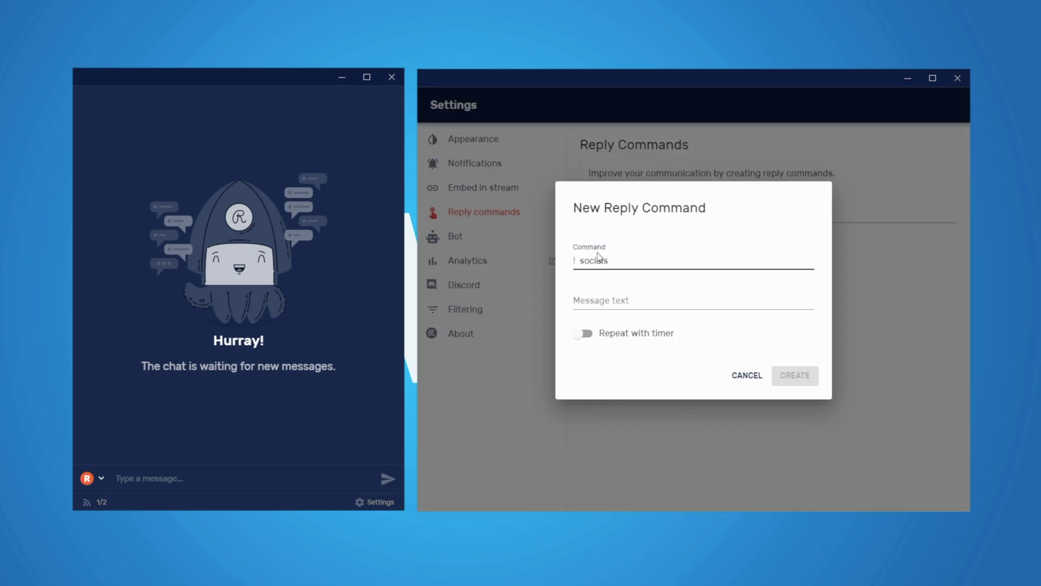
{"action": "left_click", "coordinate": [607, 299]}
{"action": "type", "text": "Twi"}
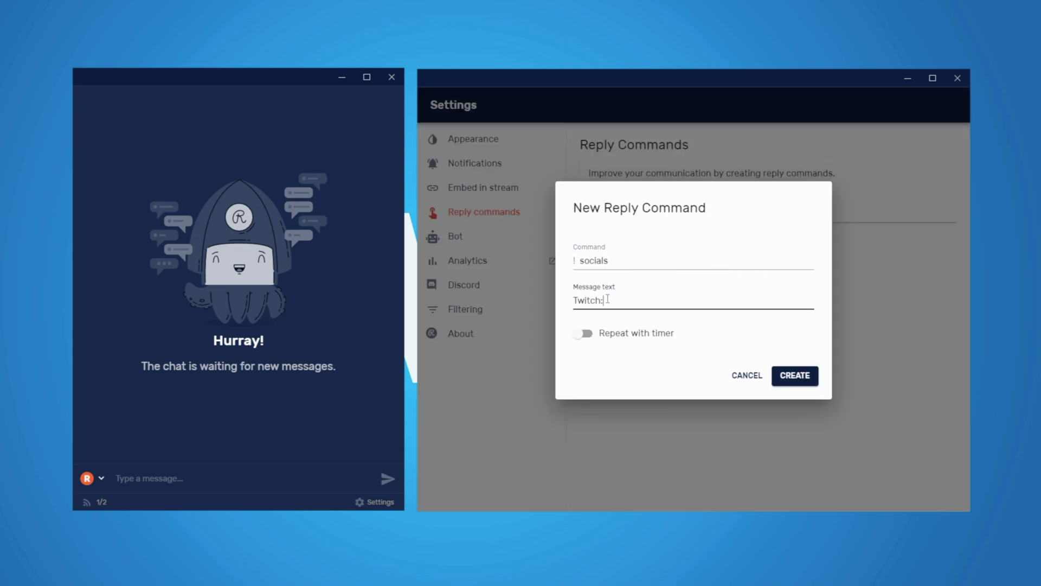
{"action": "type", "text": "tch:"}
{"action": "type", "text": "https://twitch.tv/TheVideoNerdYT"}
{"action": "key", "text": "Return"}
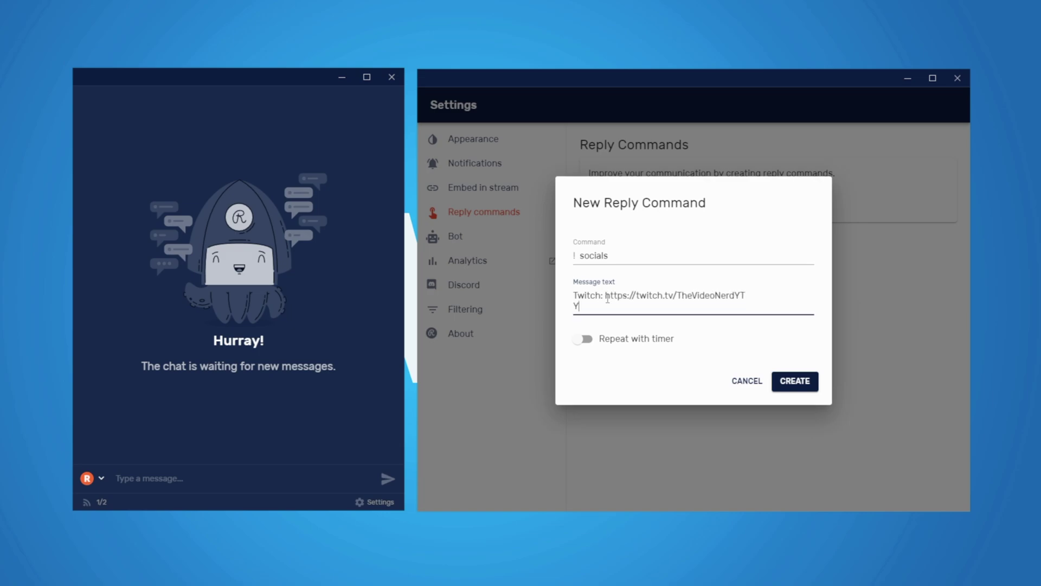
{"action": "type", "text": "YouTube:"}
{"action": "type", "text": "https://twitch.tv/TheVideoNerdYT"}
{"action": "key", "text": "Return"}
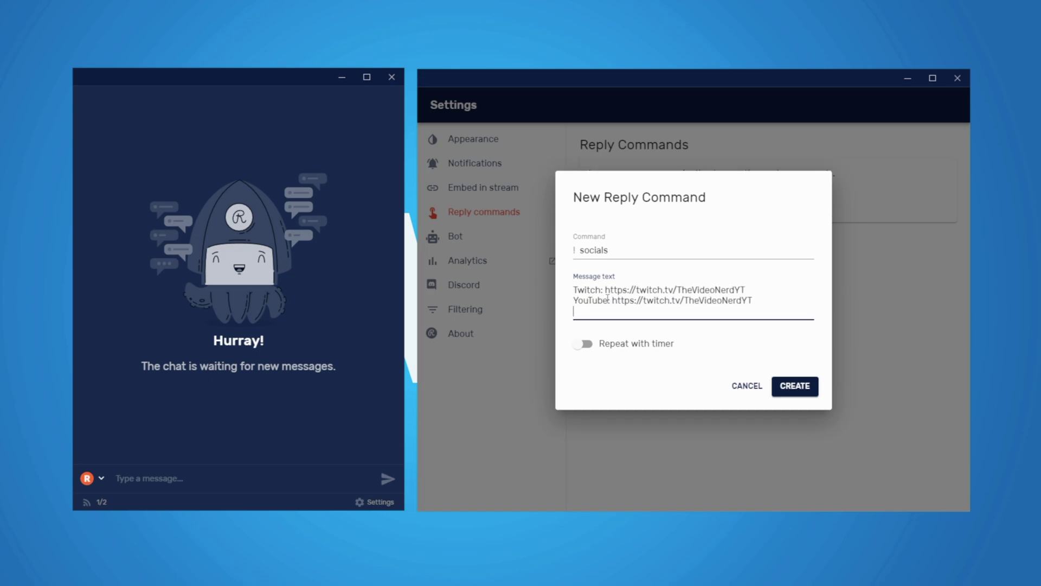
{"action": "type", "text": "Twitter:"}
{"action": "type", "text": "https://twitch.tv/TheVideoNerdYT"}
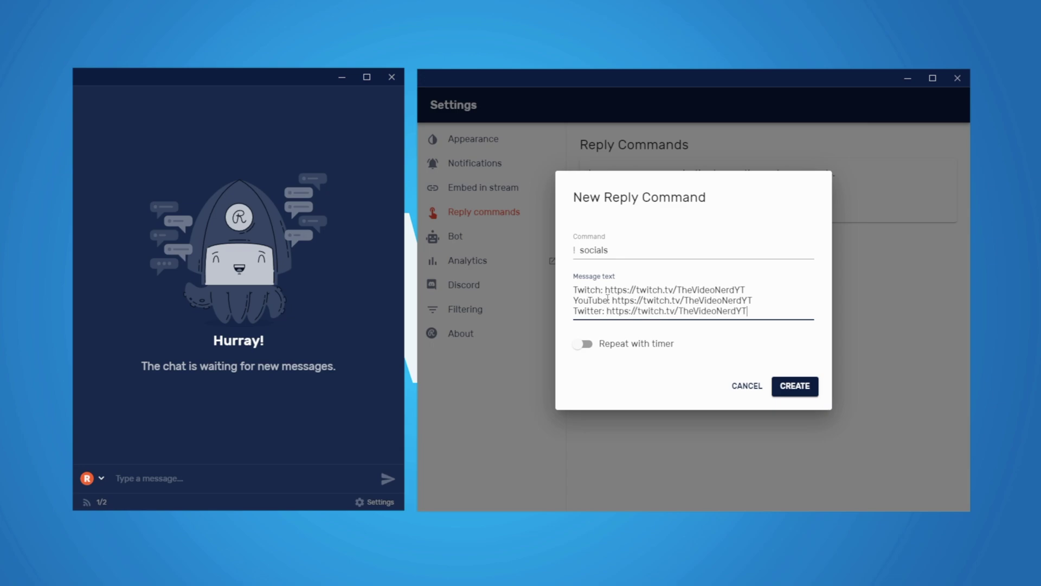
{"action": "left_click", "coordinate": [795, 386]}
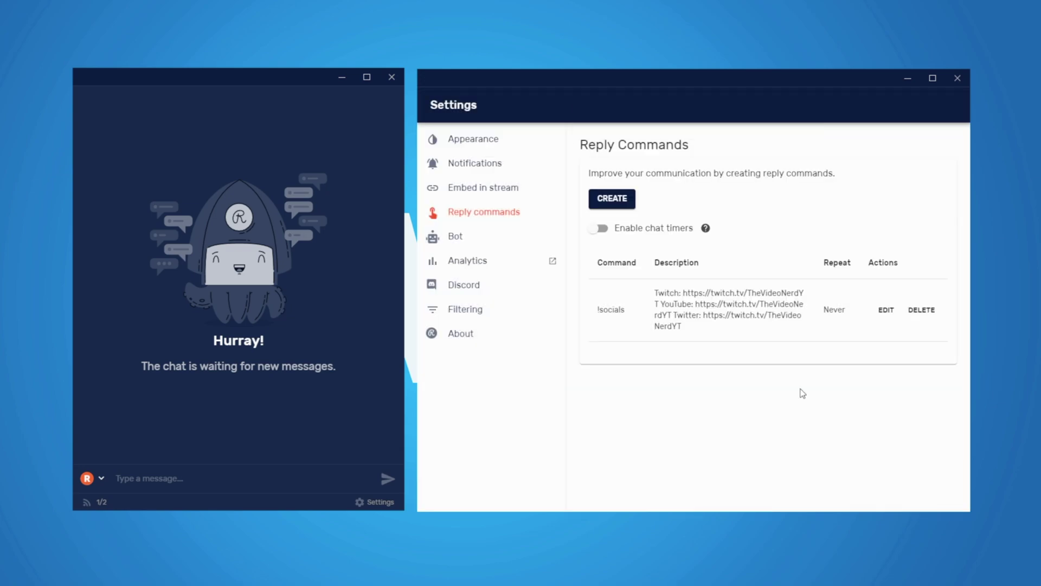
Send !socials in the chat to test the reply command.
{"action": "left_click", "coordinate": [175, 478]}
{"action": "type", "text": "!socials"}
{"action": "key", "text": "Return"}
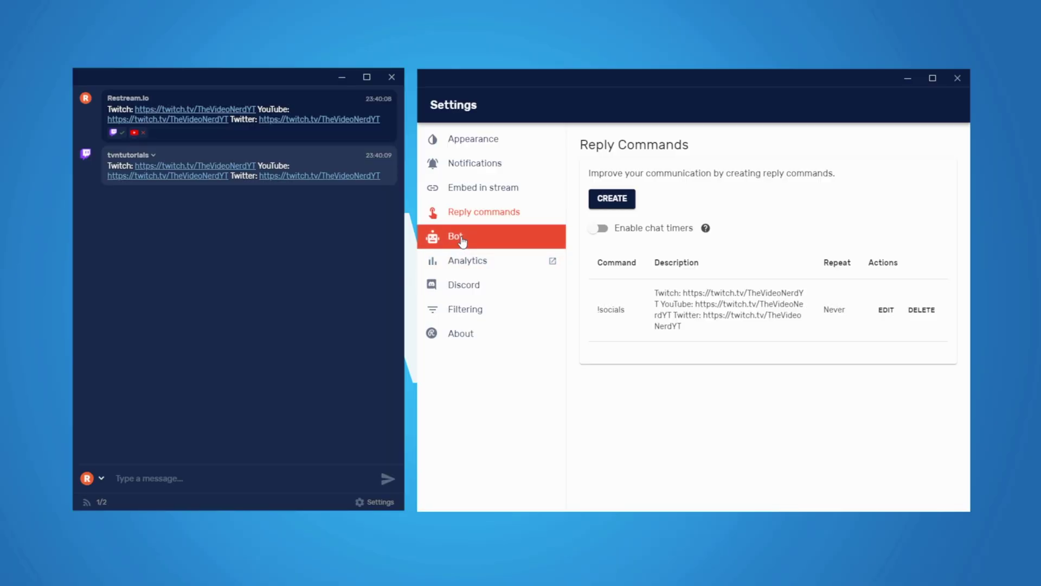
Look through the chat's Bot, Discord and Filtering settings, and open the Embed in stream settings.
{"action": "left_click", "coordinate": [462, 240]}
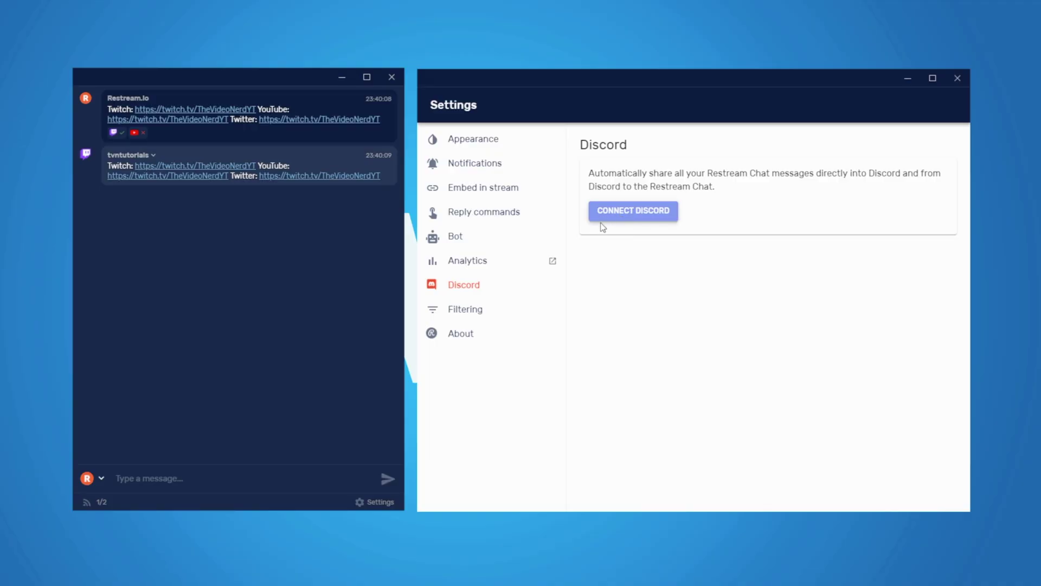
{"action": "left_click", "coordinate": [483, 309]}
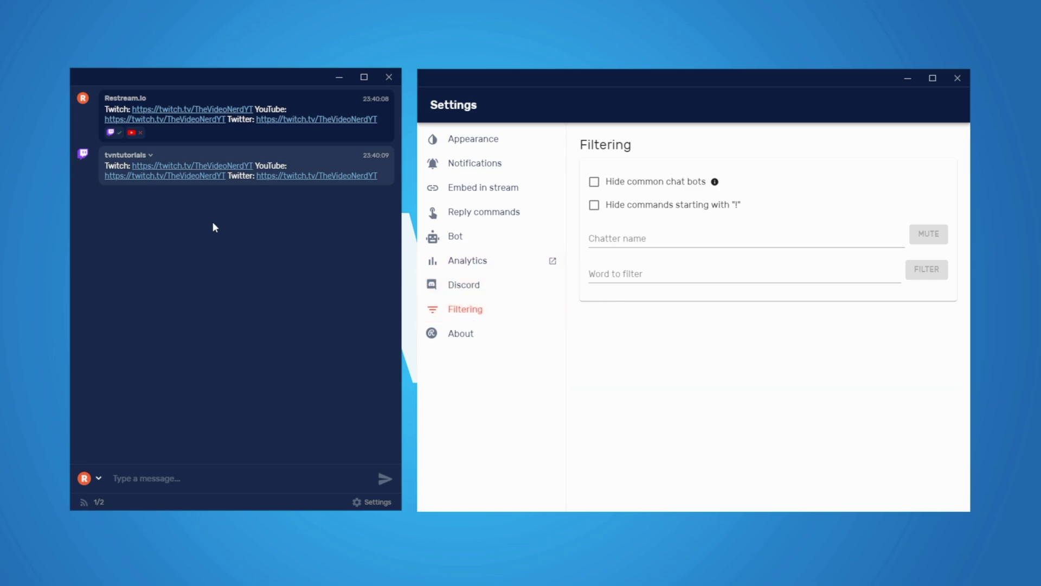
{"action": "left_click", "coordinate": [492, 190]}
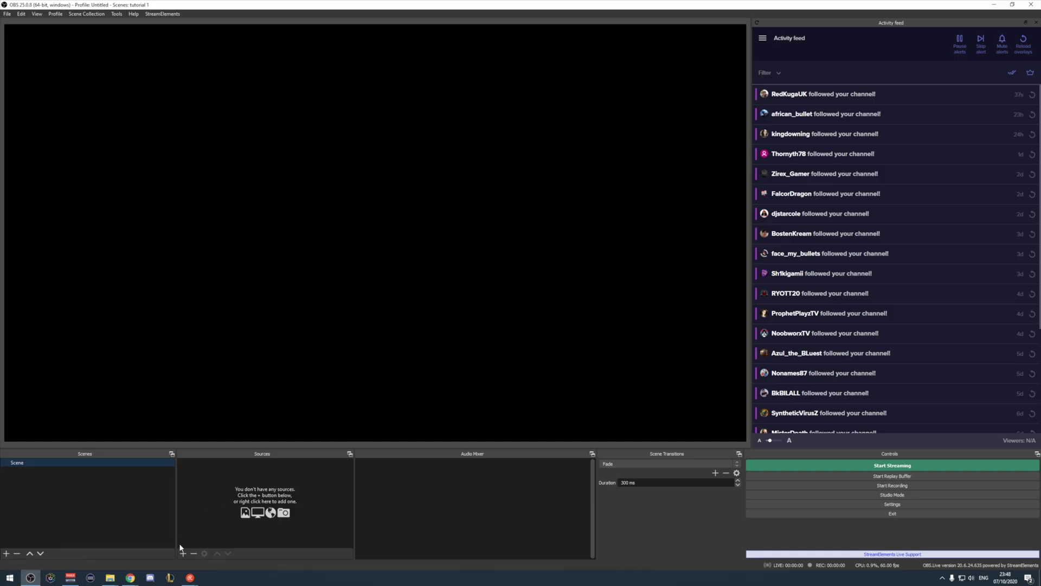
Switch to OBS and add a Browser source, pasting the chat's embed URL with its token as the source URL.
{"action": "left_click", "coordinate": [183, 552]}
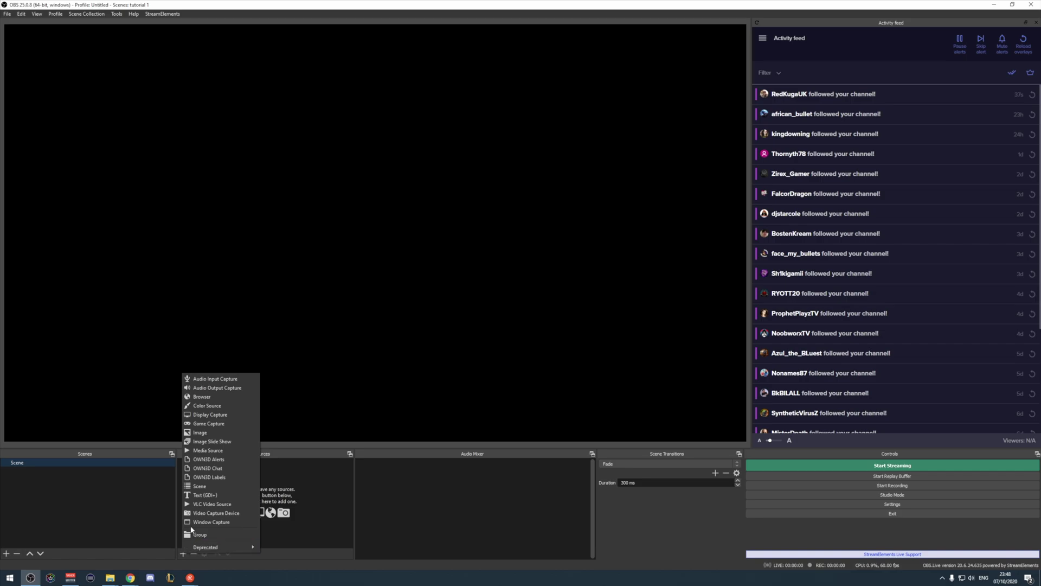
{"action": "left_click", "coordinate": [202, 396]}
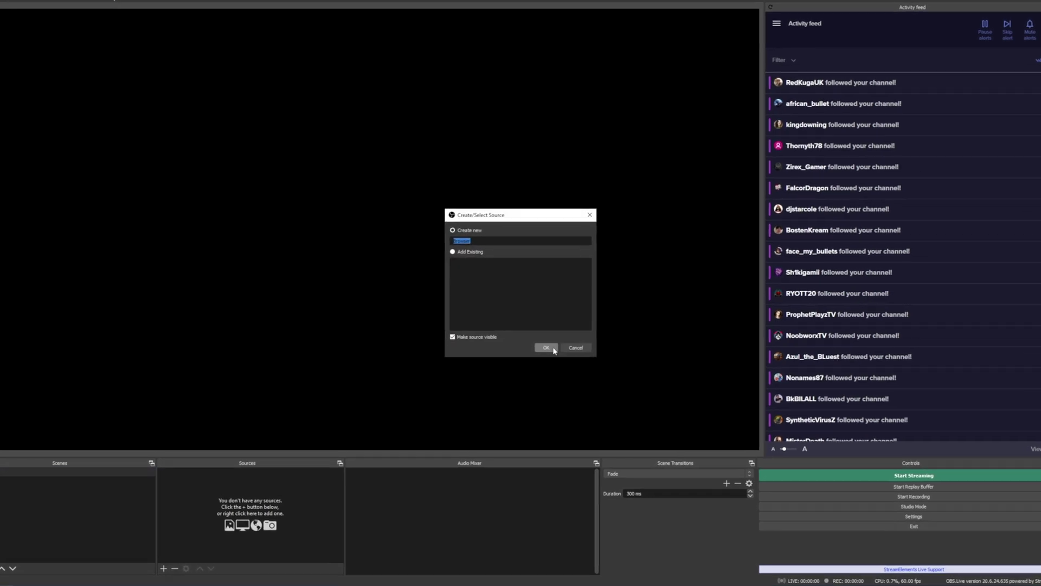
{"action": "left_click", "coordinate": [543, 344]}
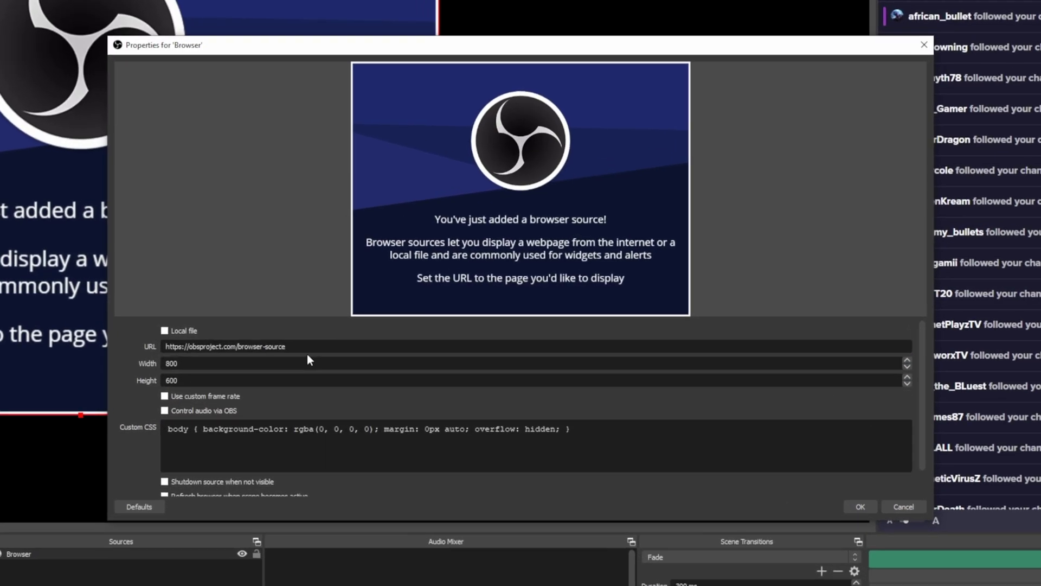
{"action": "left_click_drag", "start_coordinate": [304, 347], "coordinate": [210, 346]}
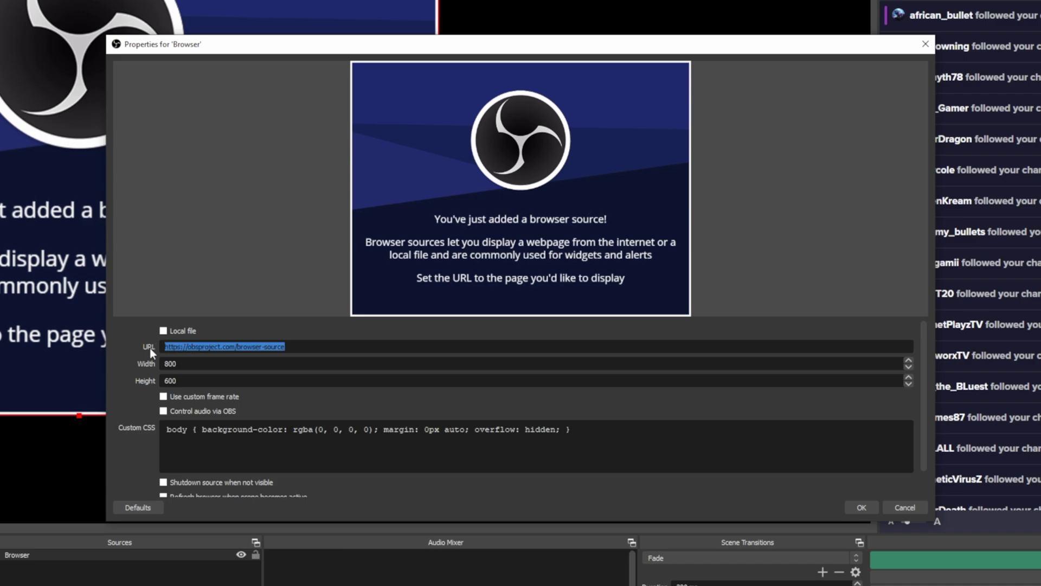
{"action": "key", "text": "ctrl+v"}
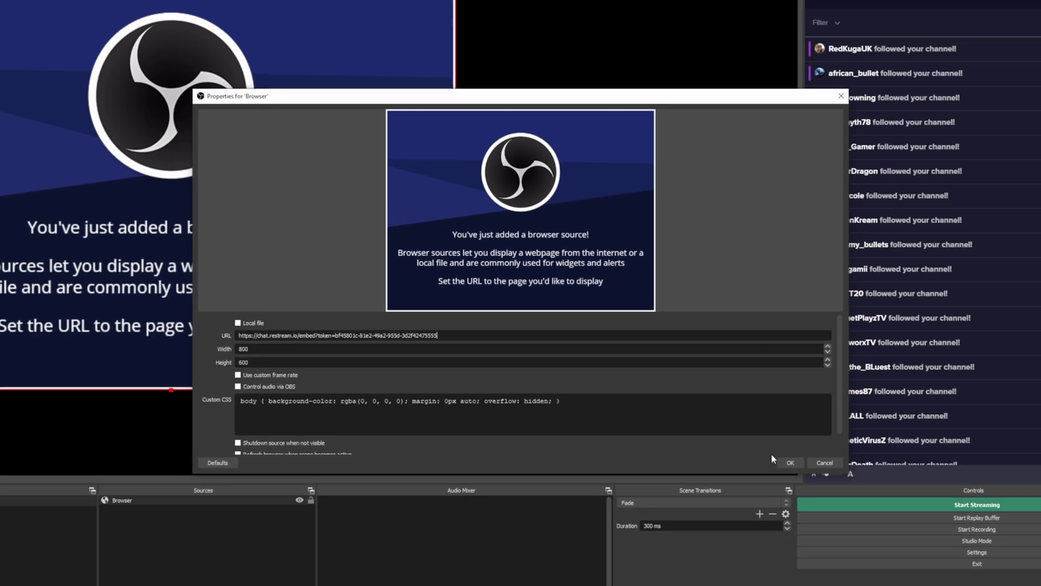
{"action": "left_click", "coordinate": [790, 462]}
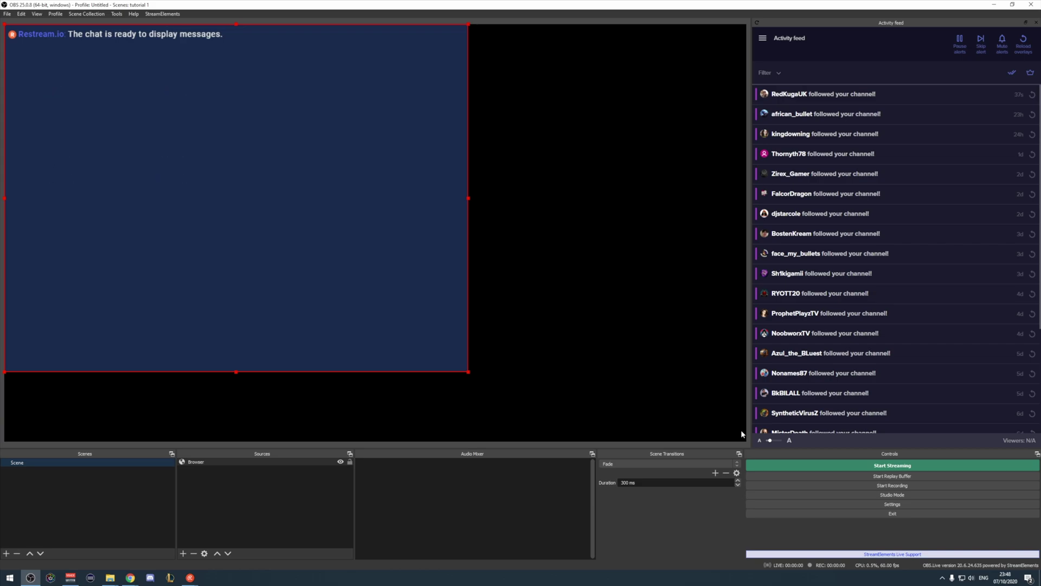
Review the Browser source's size properties and the theme, opacity and scale options in the chat's Embed in stream settings.
{"action": "double_click", "coordinate": [255, 467]}
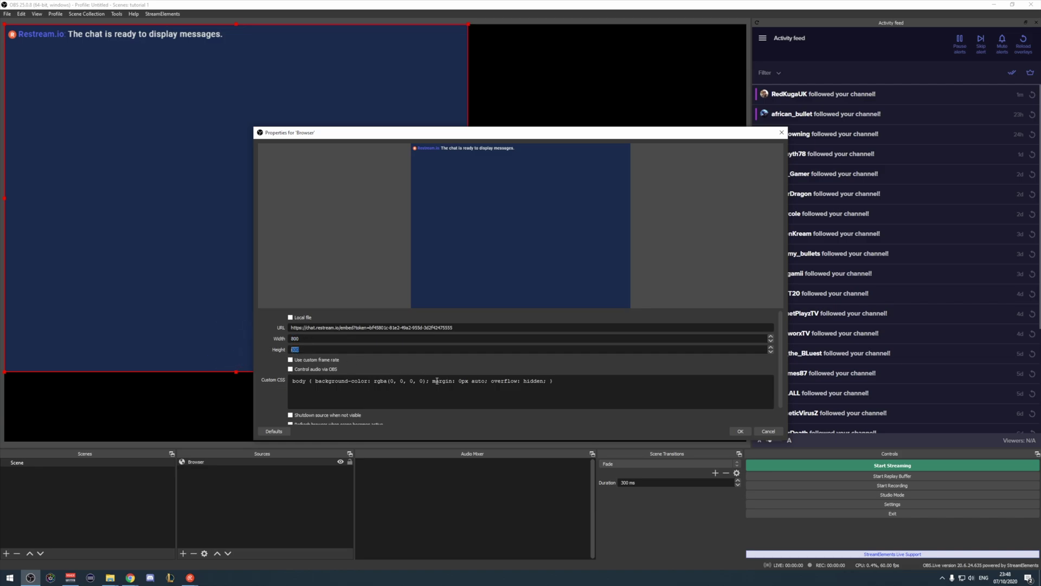
{"action": "left_click", "coordinate": [742, 432]}
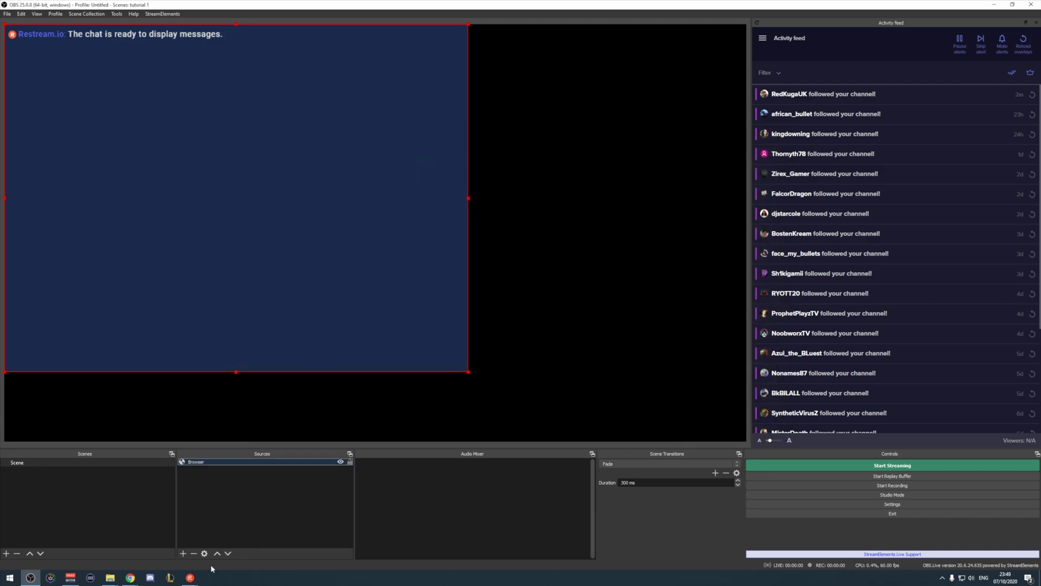
{"action": "left_click", "coordinate": [213, 550]}
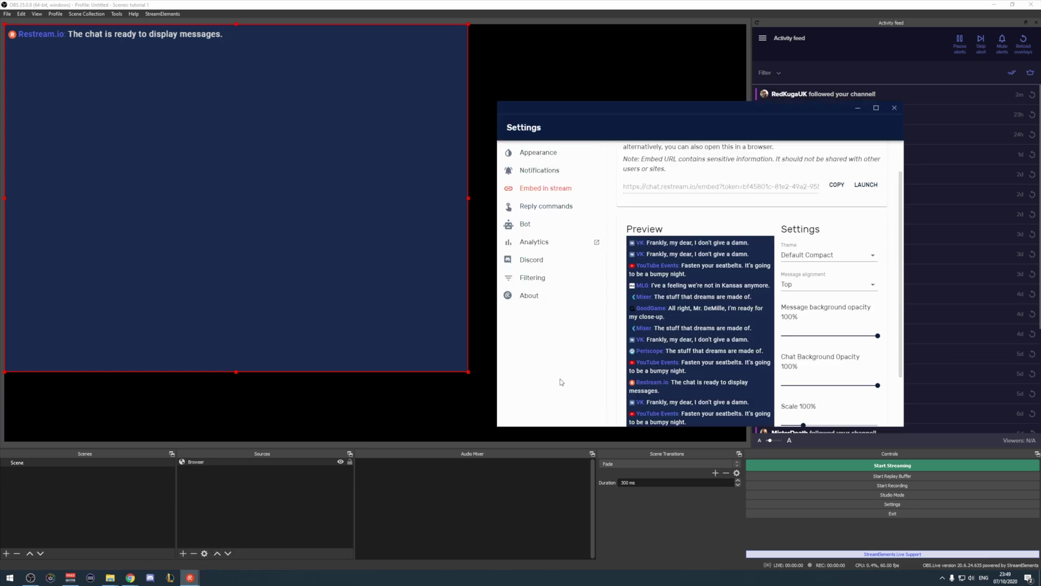
{"action": "scroll", "coordinate": [757, 232], "scroll_direction": "down", "scroll_amount": 2}
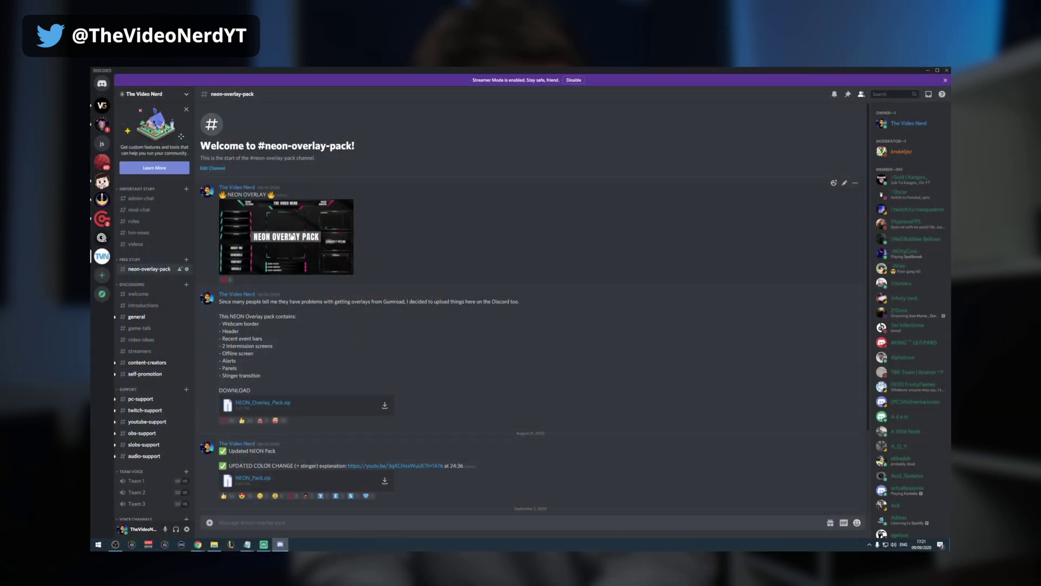
Look at the NEON overlay pack channel on Discord and the Discord invite link in the YouTube video description.
{"action": "left_click", "coordinate": [290, 236]}
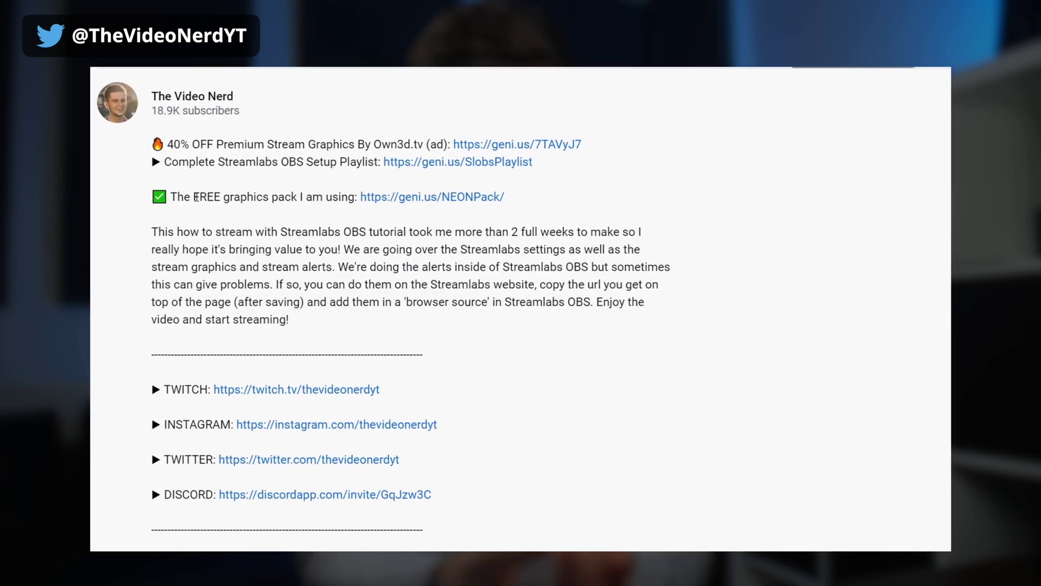
{"action": "left_click", "coordinate": [272, 495]}
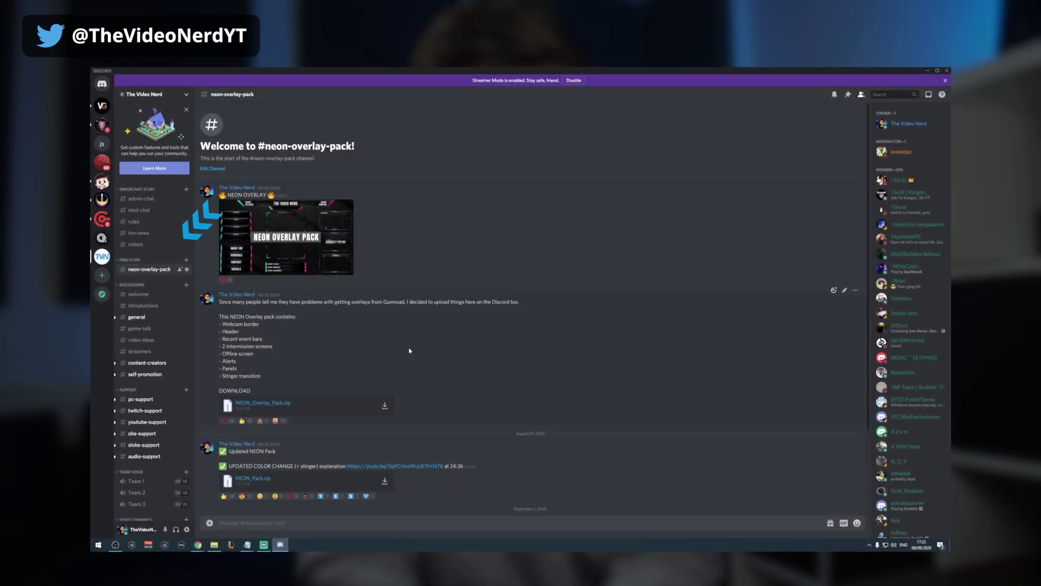
{"action": "scroll", "coordinate": [407, 353], "scroll_direction": "down", "scroll_amount": 2}
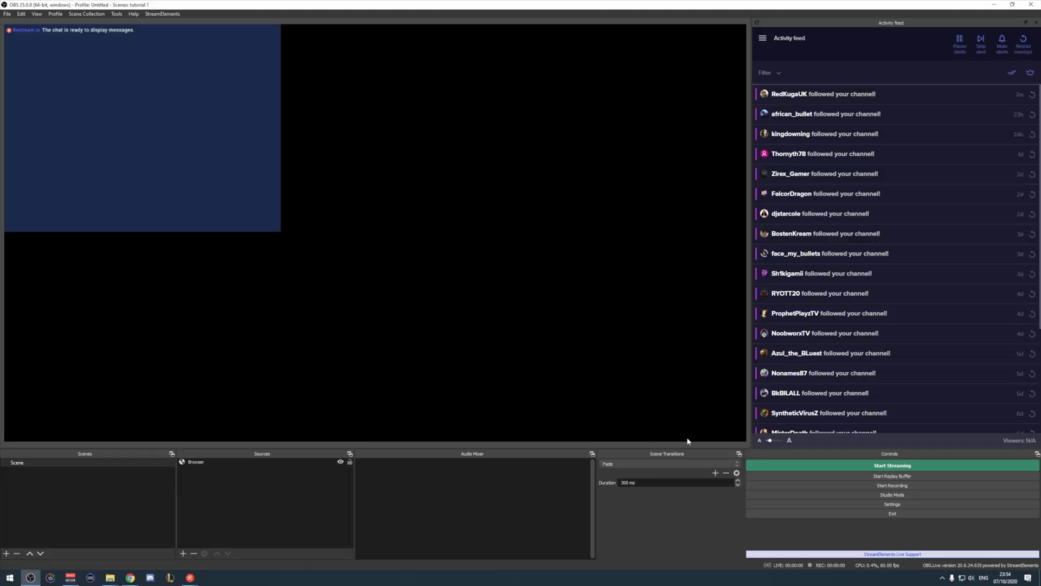
Set the streaming service to Restream.io in the OBS stream settings.
{"action": "left_click", "coordinate": [835, 503]}
{"action": "left_click", "coordinate": [286, 134]}
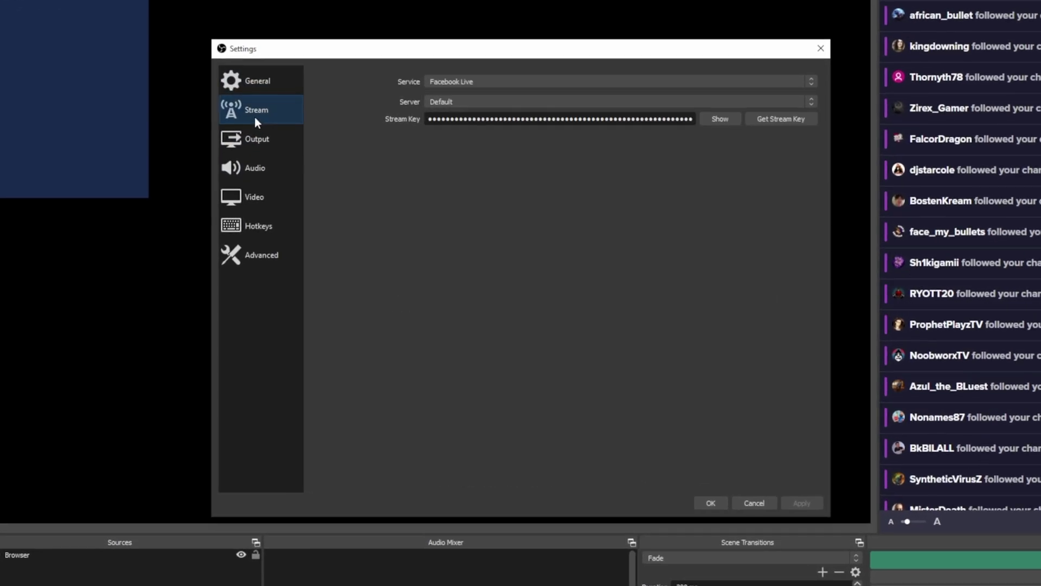
{"action": "left_click", "coordinate": [448, 84]}
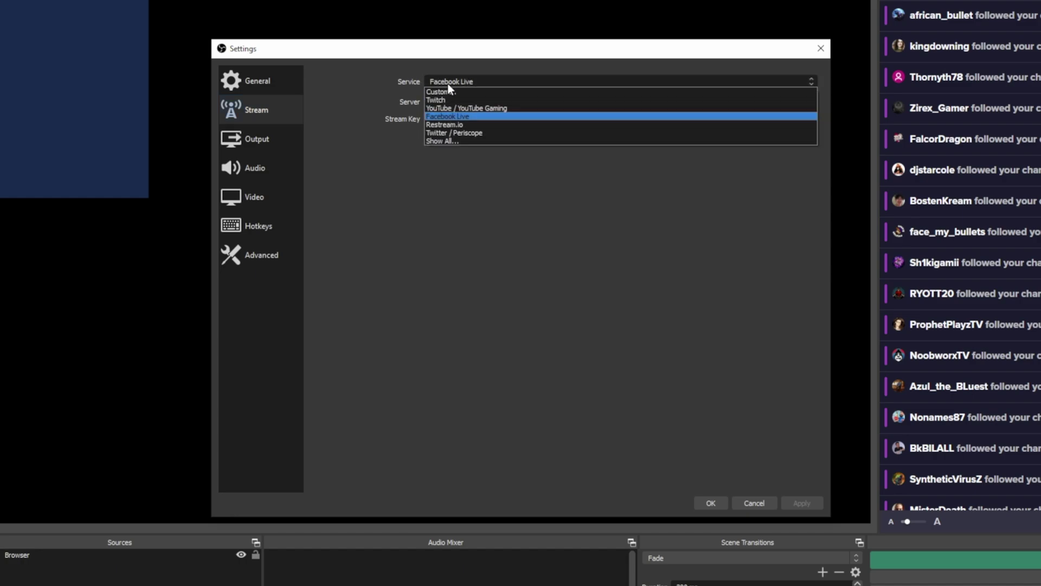
{"action": "left_click", "coordinate": [456, 125]}
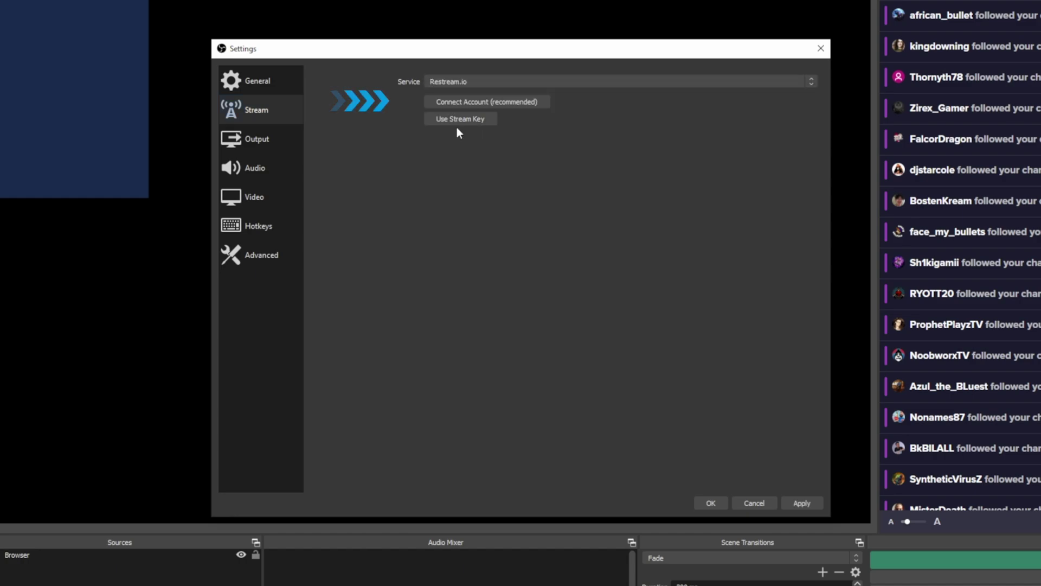